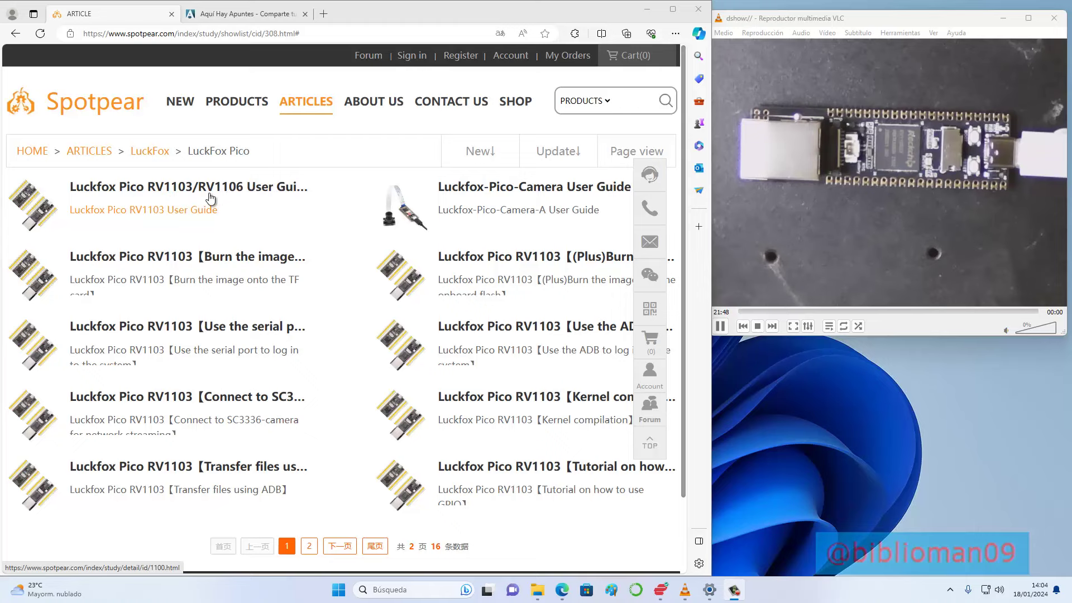
Open the Luckfox Pico RV1103/RV1106 User Guide, review its downloads, tutorials and reference links, and close the guide.
click(148, 210)
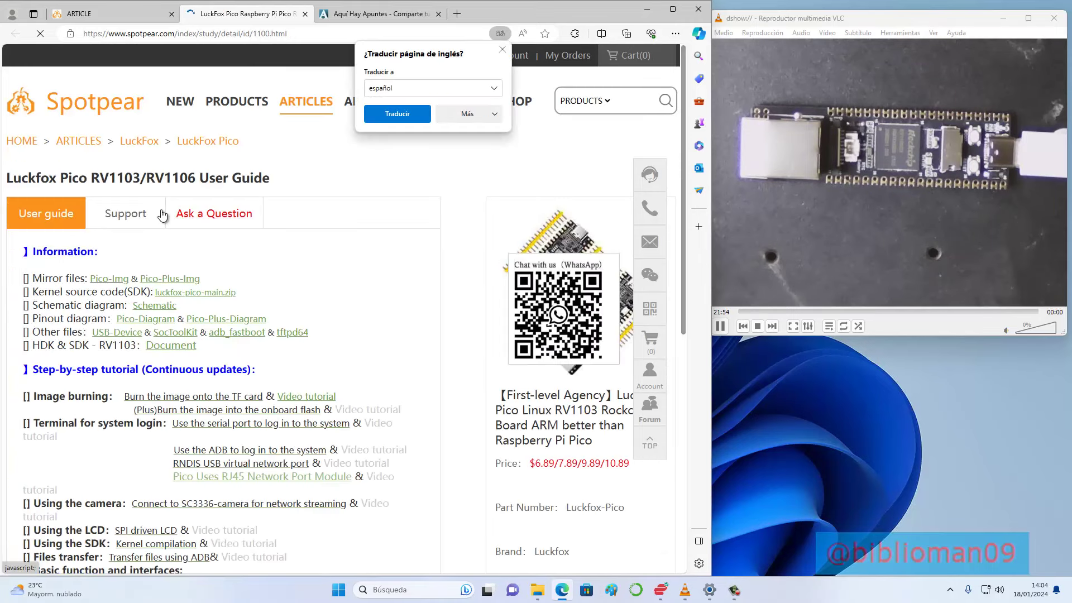
click(502, 49)
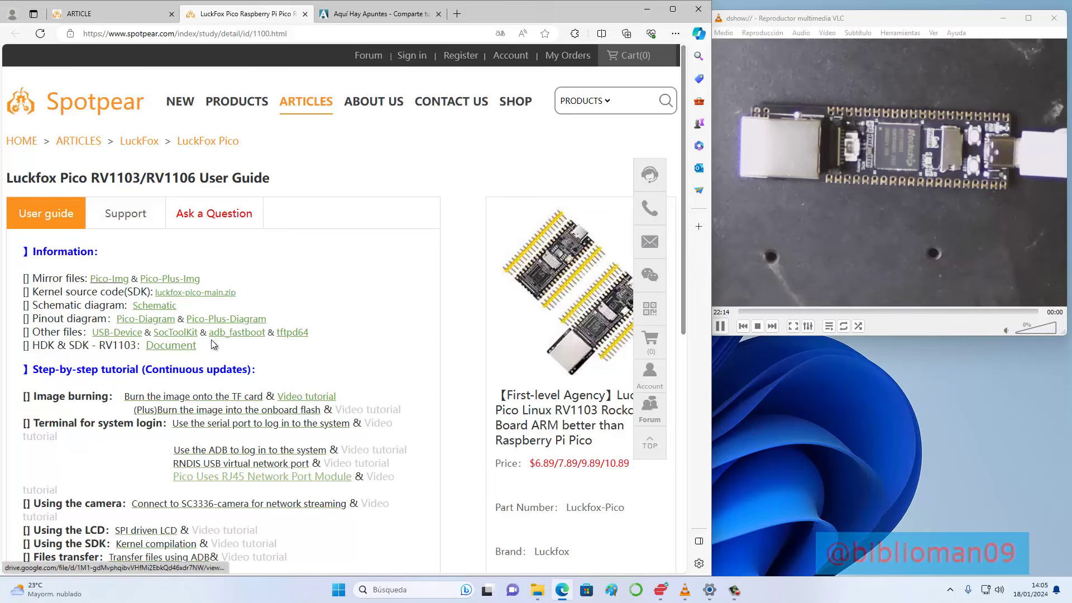
scroll(192, 313, down, 3)
scroll(202, 325, down, 2)
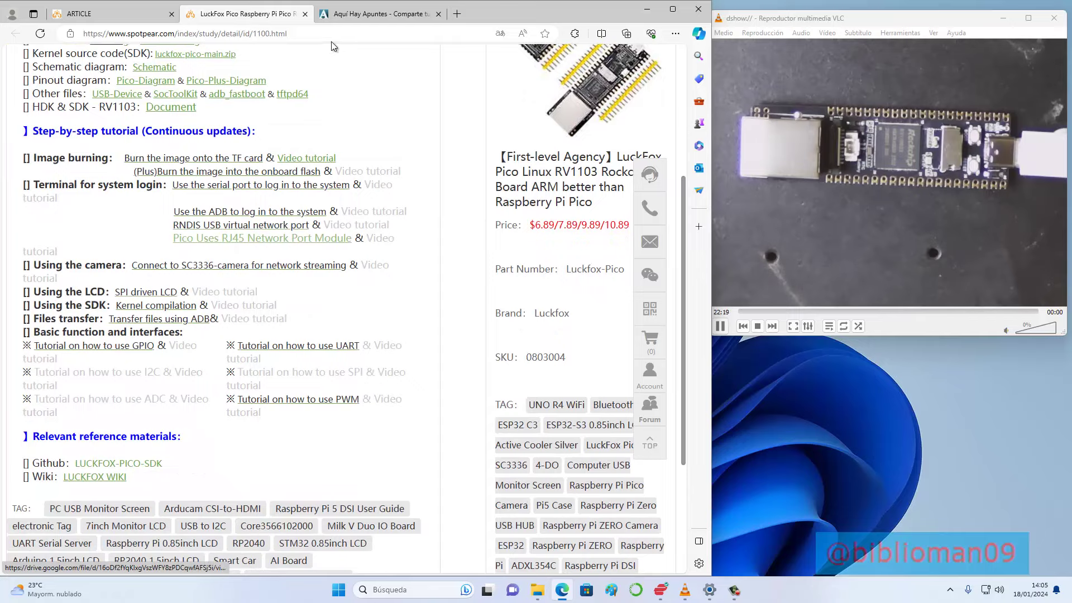
click(307, 13)
Open the LuckFox Pico Pro article on the Aquí Hay Apuntes site and go to its section "Como cargar el sistema operativo".
click(244, 16)
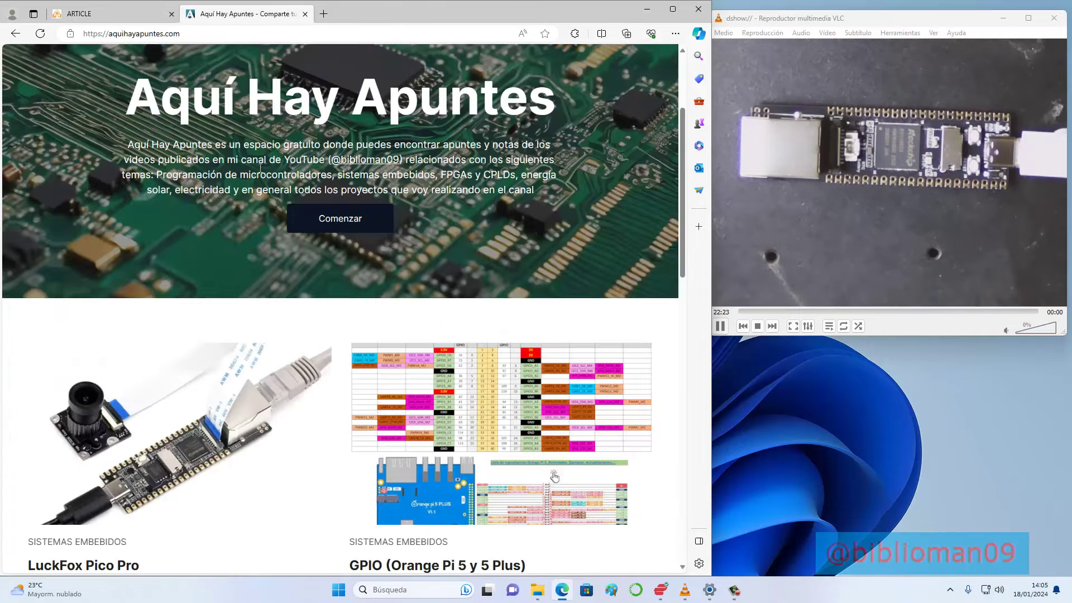
scroll(168, 279, down, 5)
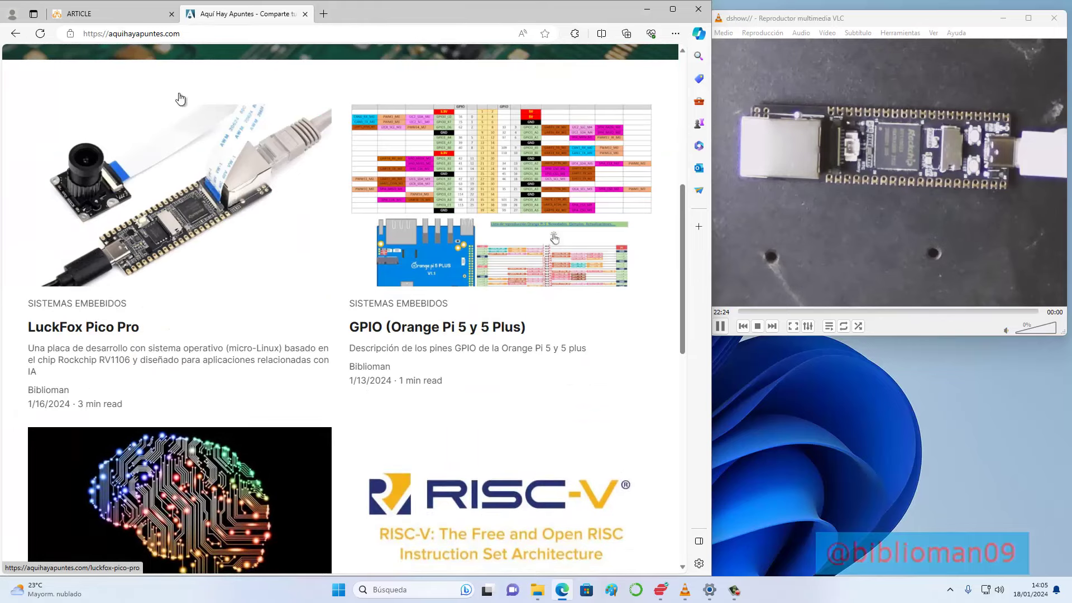
click(136, 240)
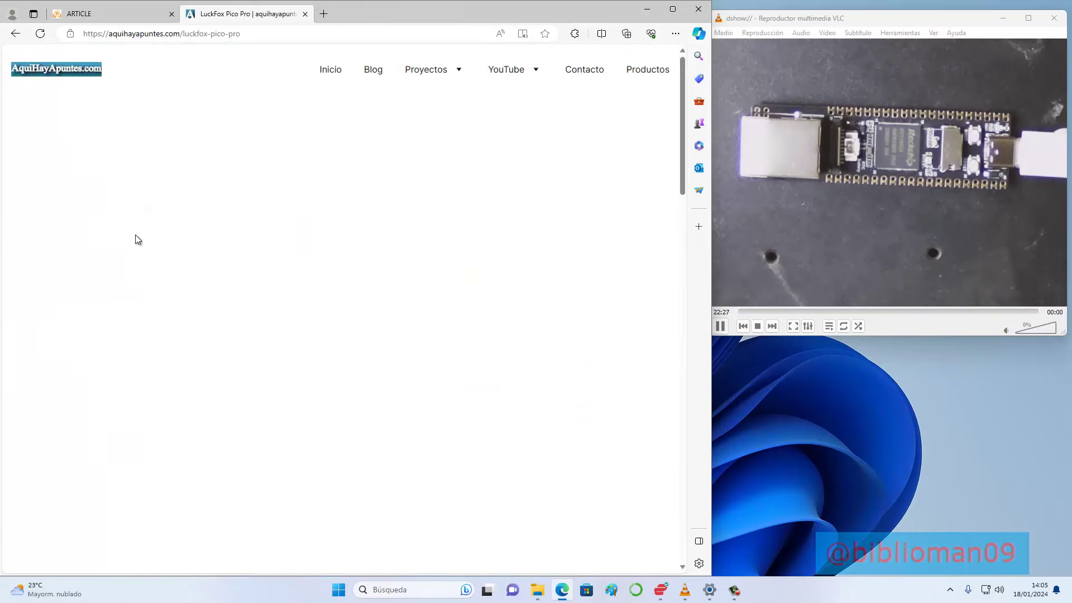
scroll(223, 233, down, 4)
scroll(233, 232, down, 12)
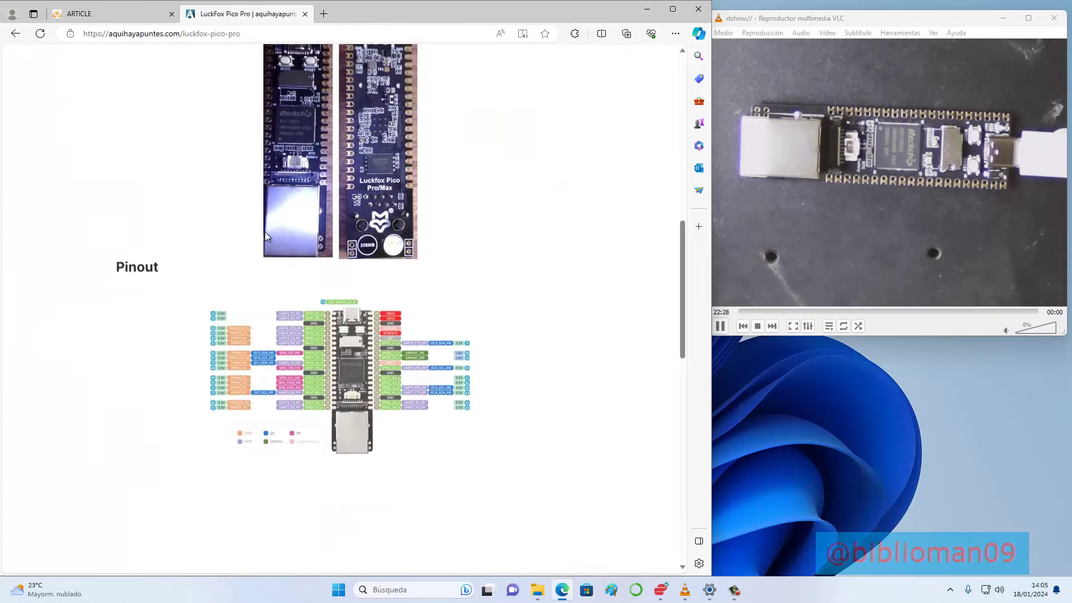
scroll(273, 232, down, 4)
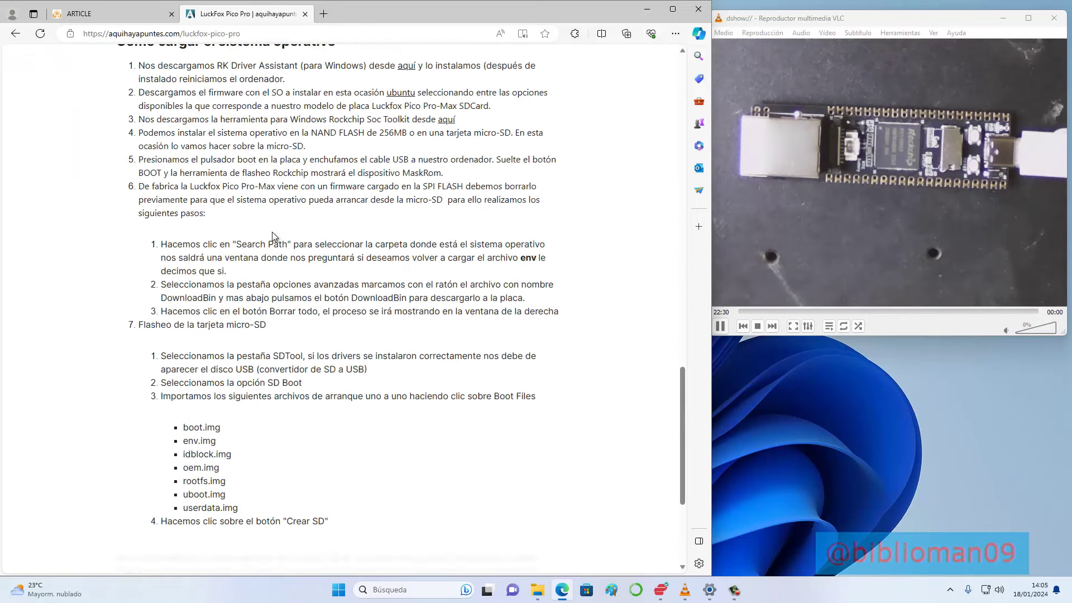
scroll(272, 233, up, 1)
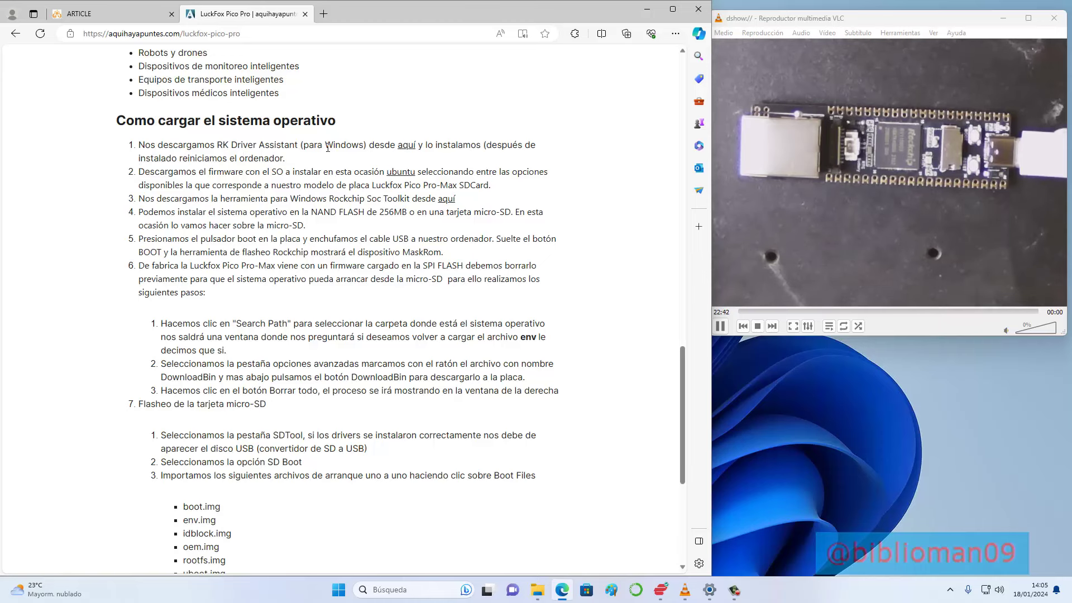
Download the RK Driver Assistant for Windows from the article and show the downloaded zip in its folder.
click(406, 145)
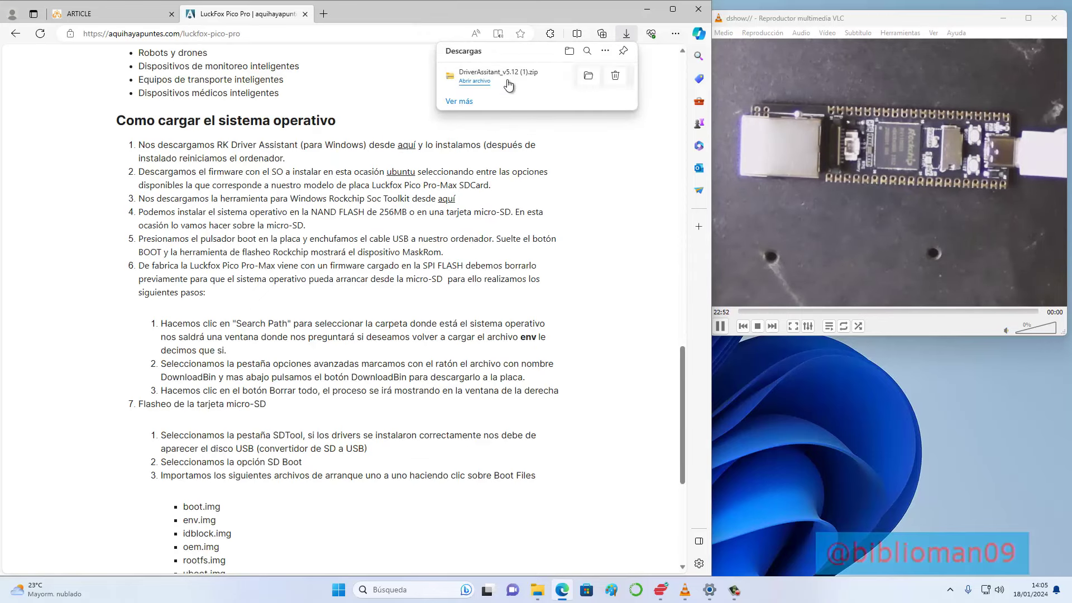
click(587, 77)
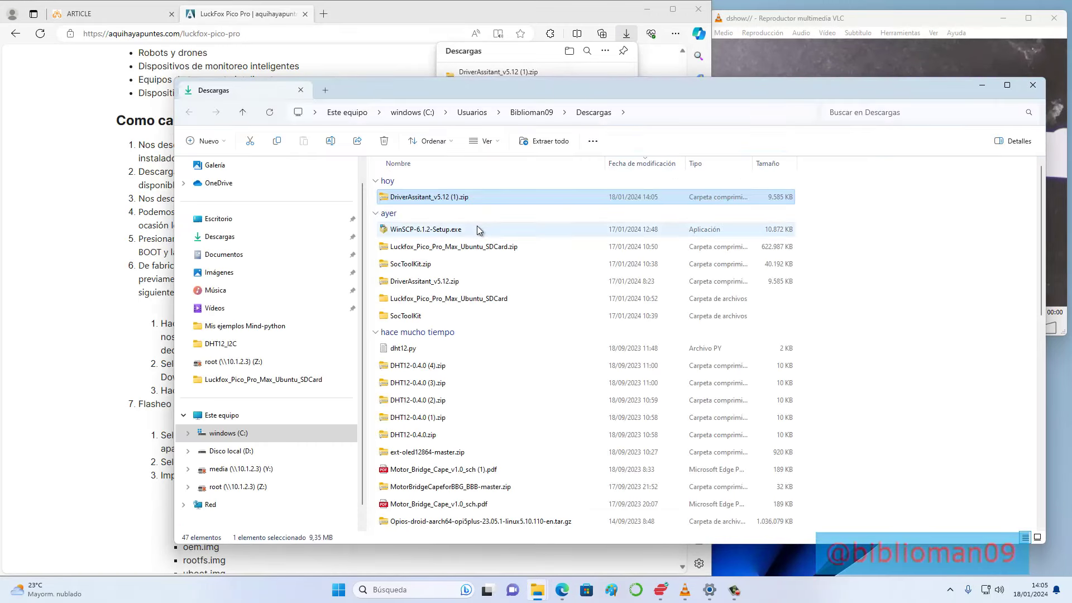
click(464, 199)
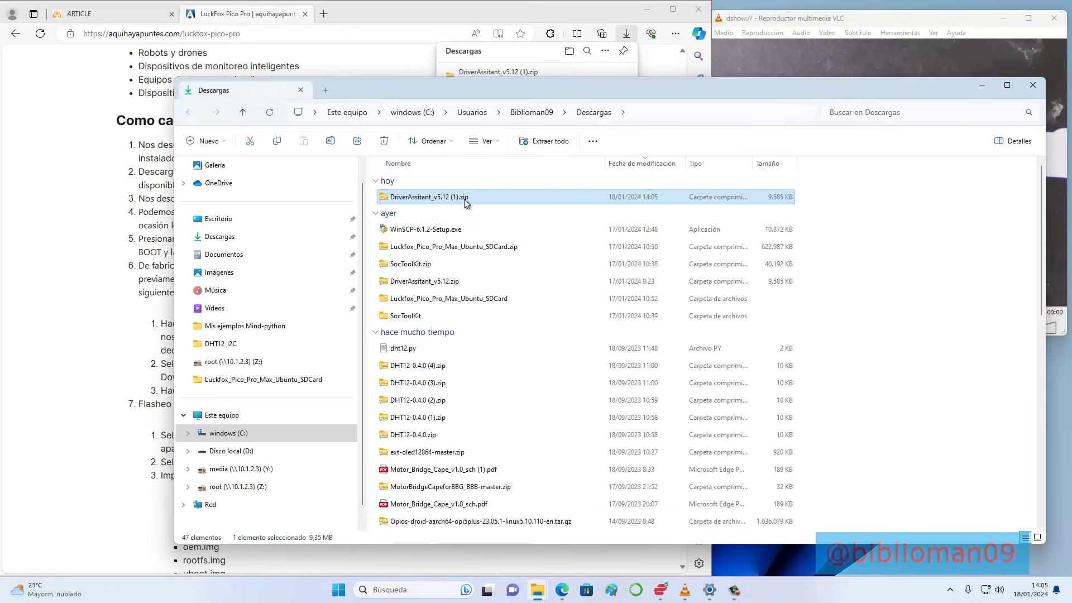
right_click(464, 199)
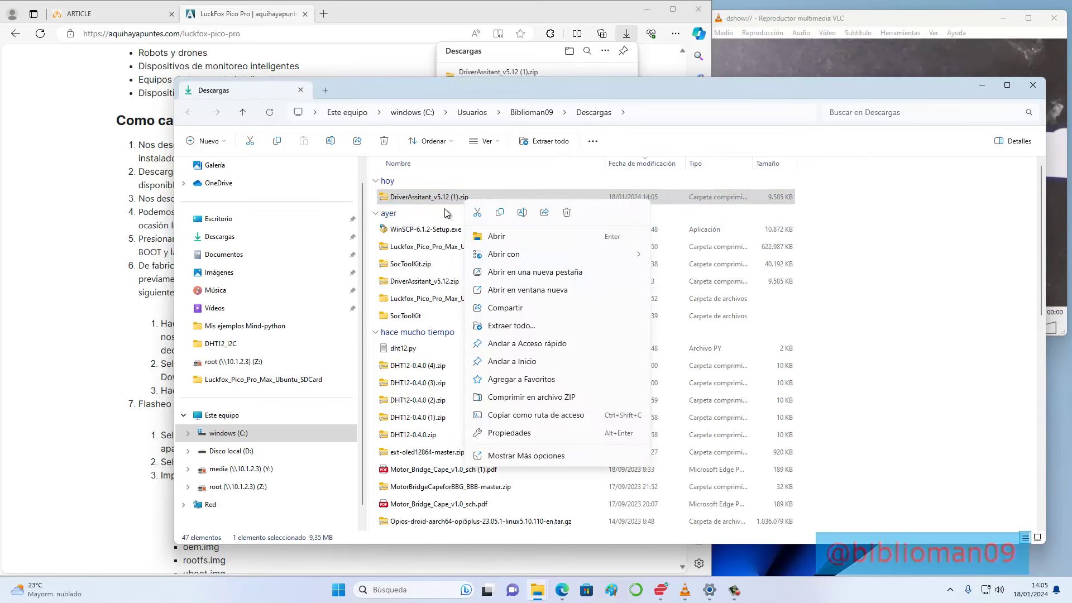
click(410, 286)
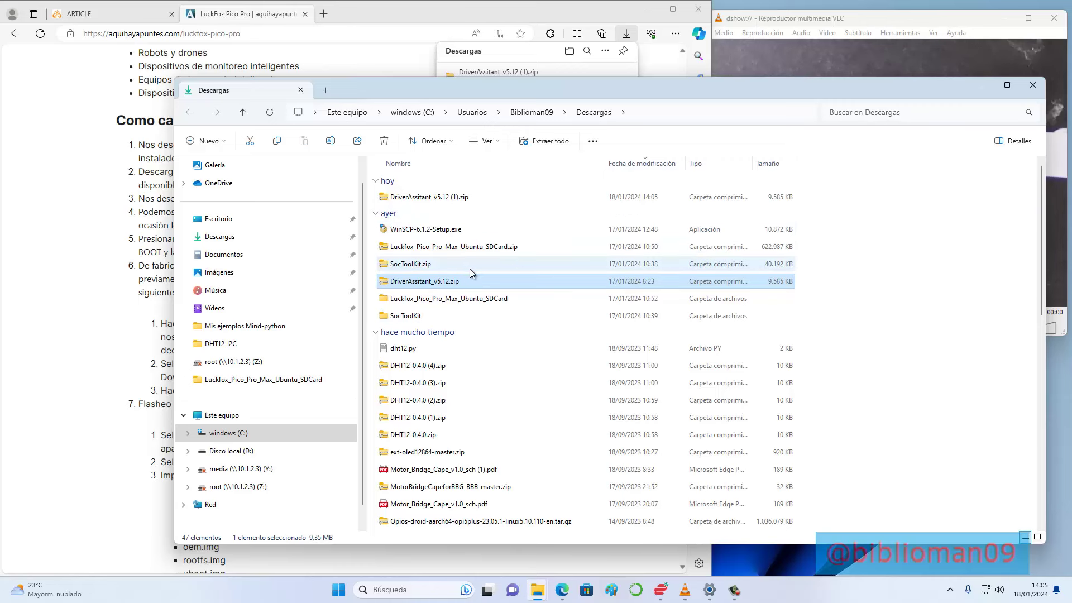
Extract DriverAssitant_v5.12 (1).zip to the suggested destination in the Downloads folder.
click(456, 197)
right_click(457, 198)
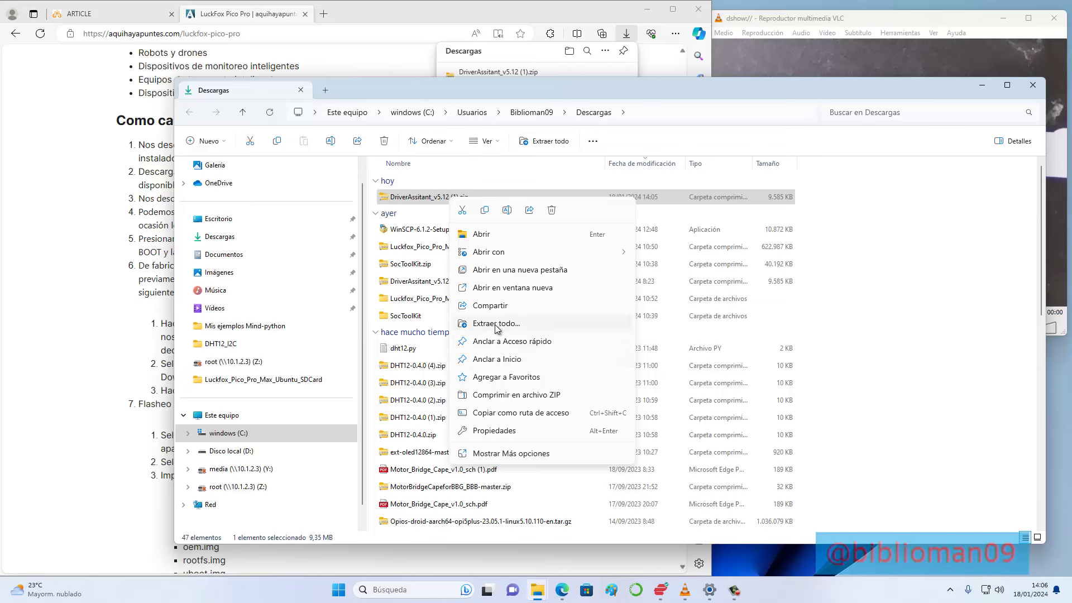
click(494, 323)
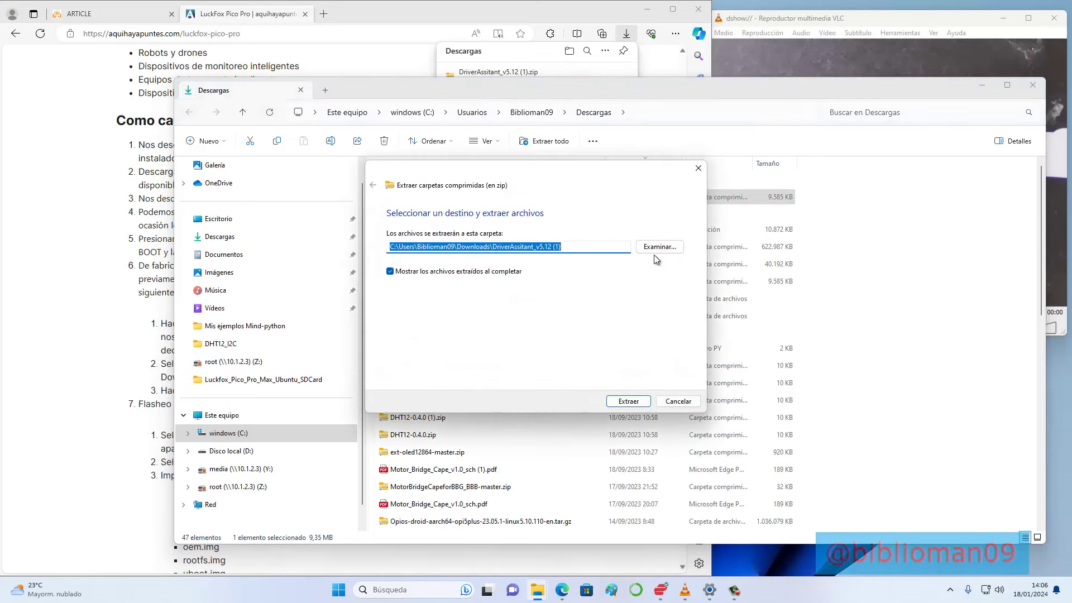
click(633, 400)
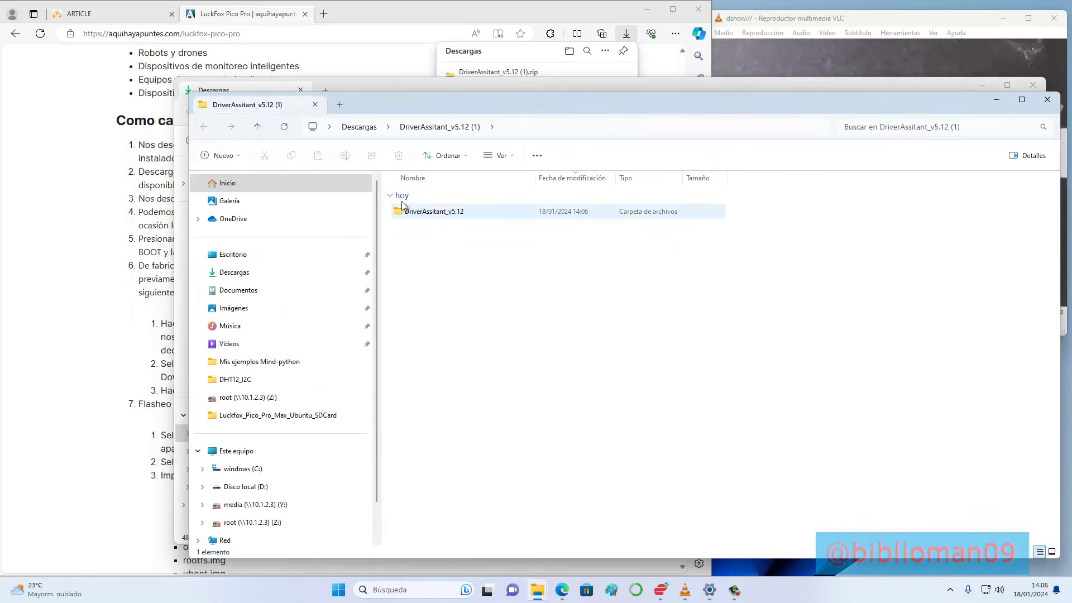
Run DriverInstall.exe from the extracted DriverAssitant_v5.12 folder despite the SmartScreen block, and clear away the installer and folder windows.
double_click(430, 211)
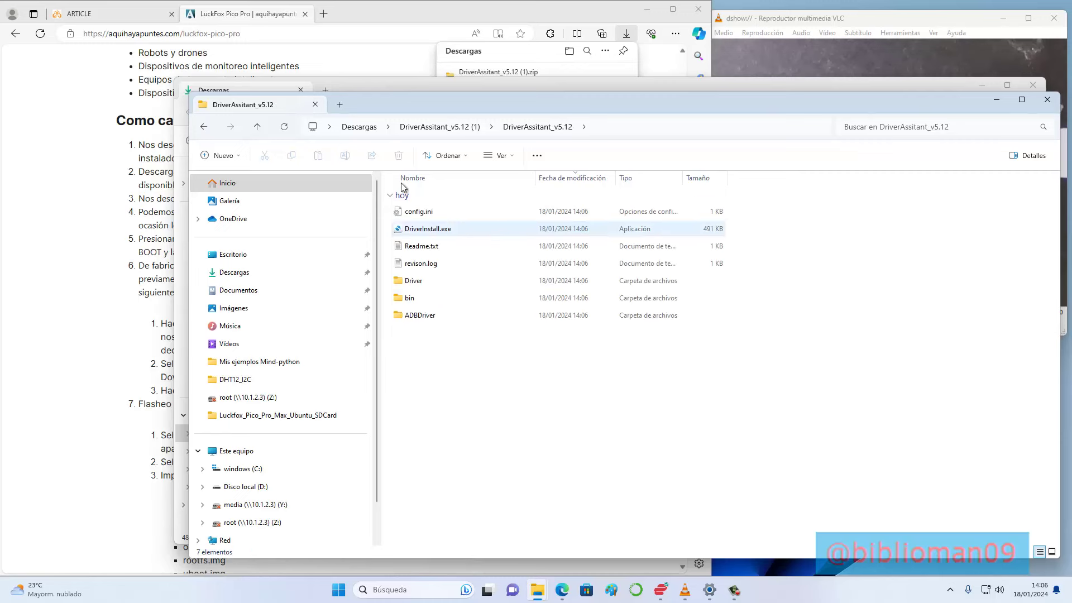
double_click(441, 229)
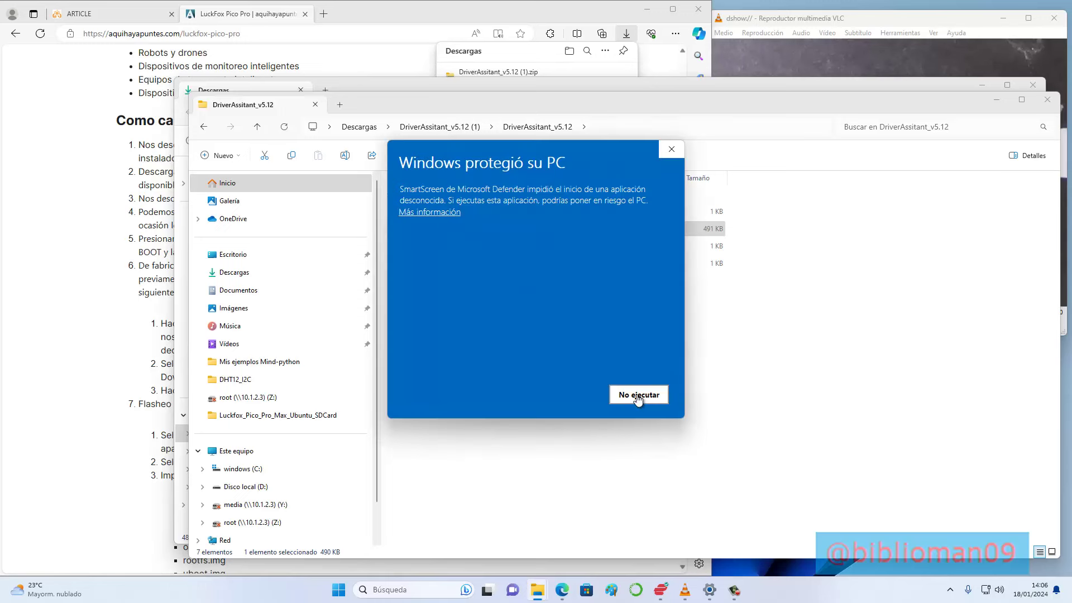
click(423, 213)
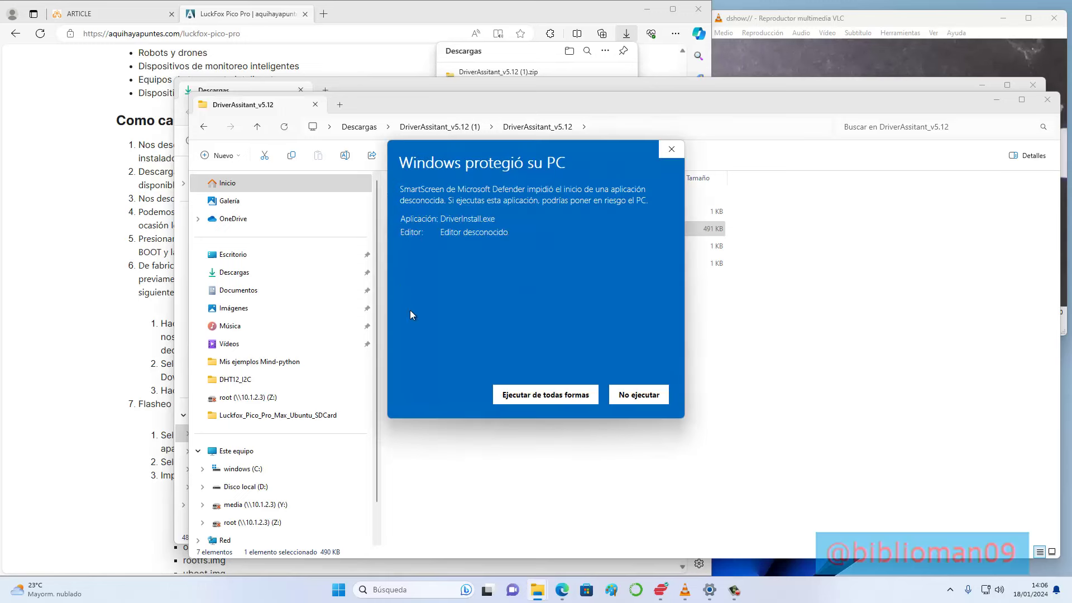
click(545, 396)
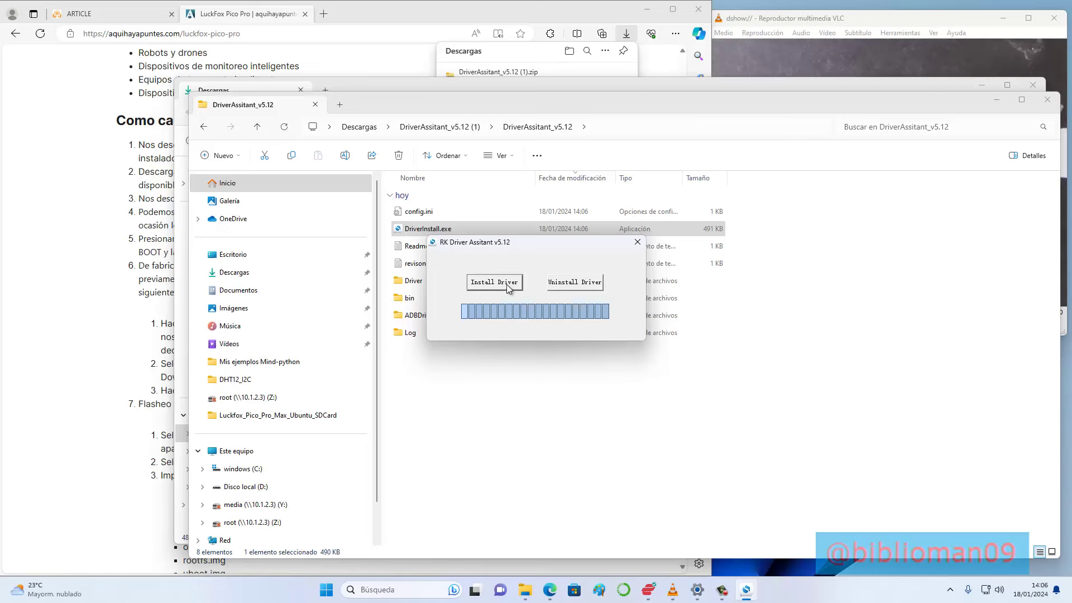
click(636, 242)
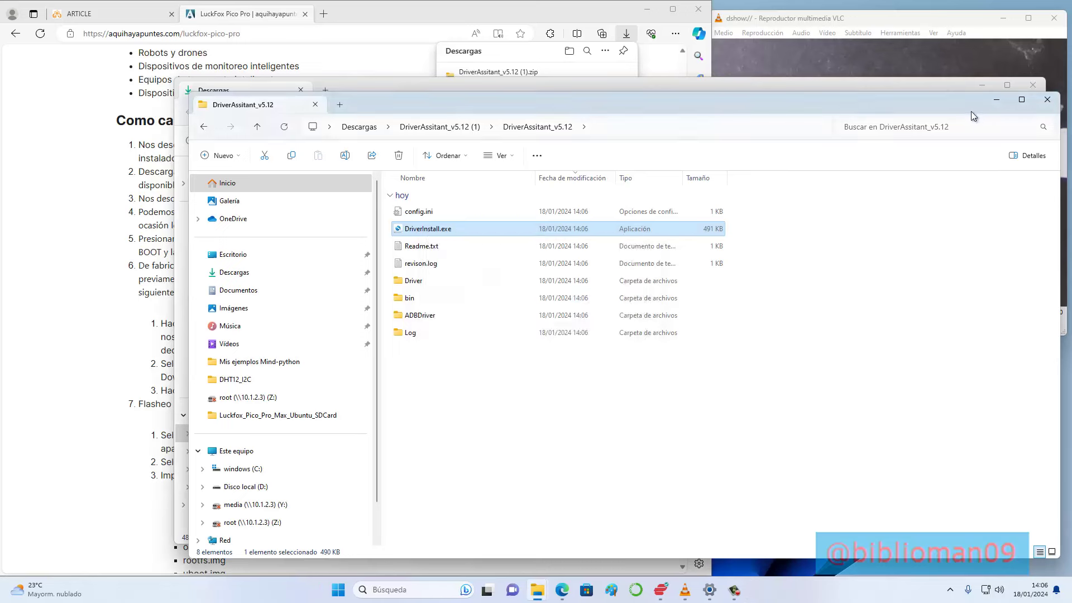
click(1054, 104)
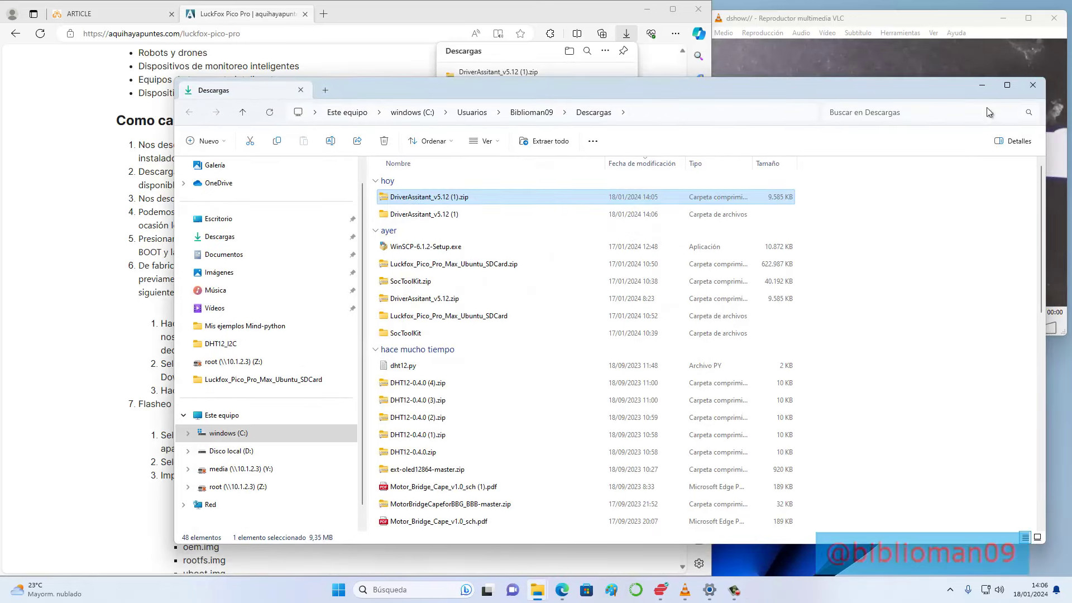
click(983, 84)
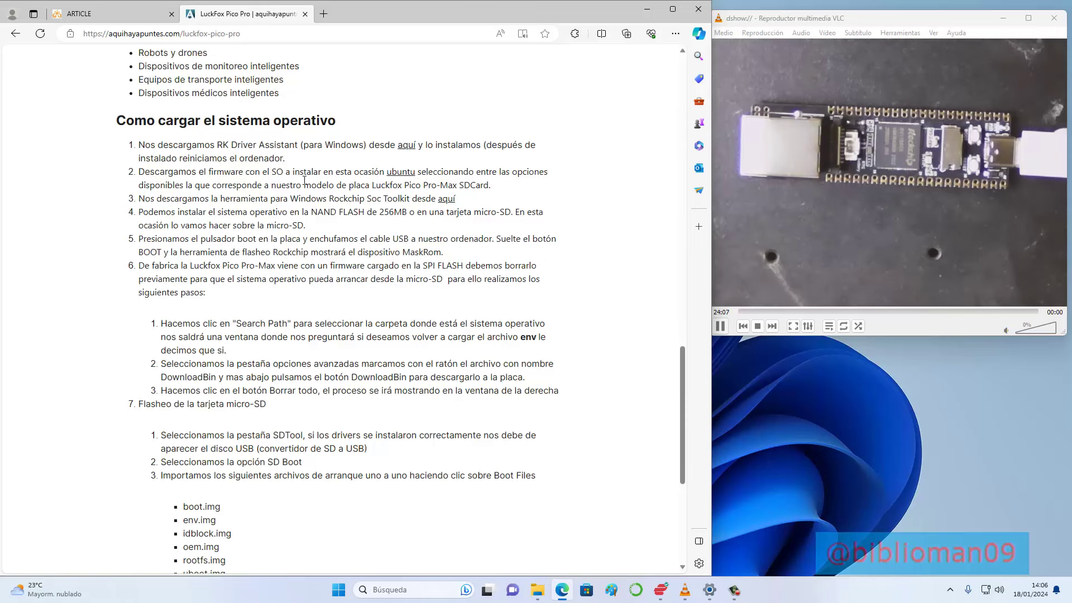
Follow the article's ubuntu firmware link, open the ubuntu folder and bring up the file options for Luckfox_Pico_Pro_Max_Ubuntu_SDCard.zip.
click(402, 172)
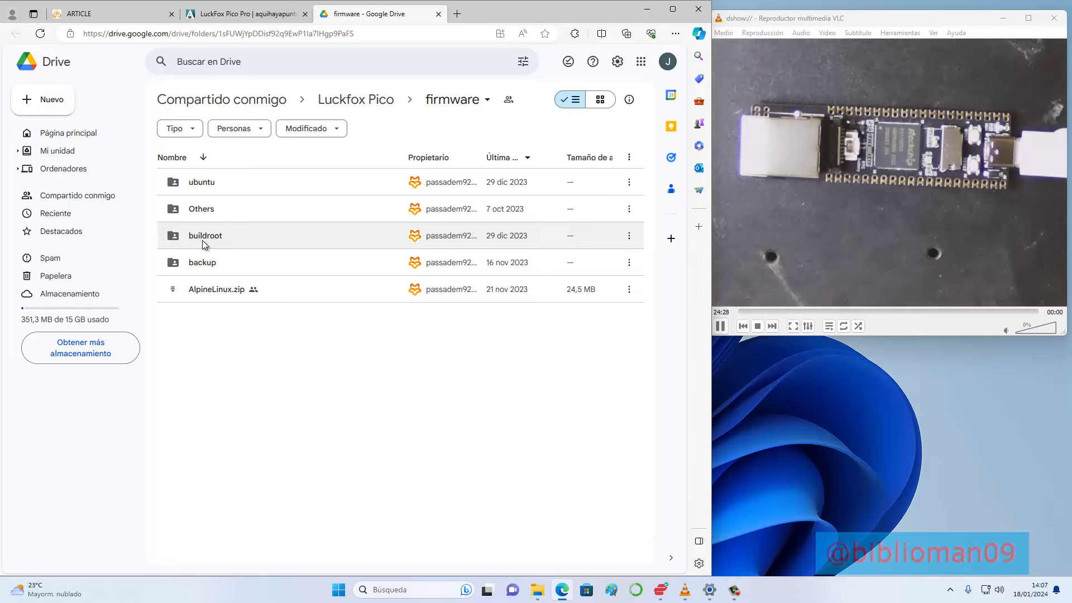
double_click(194, 180)
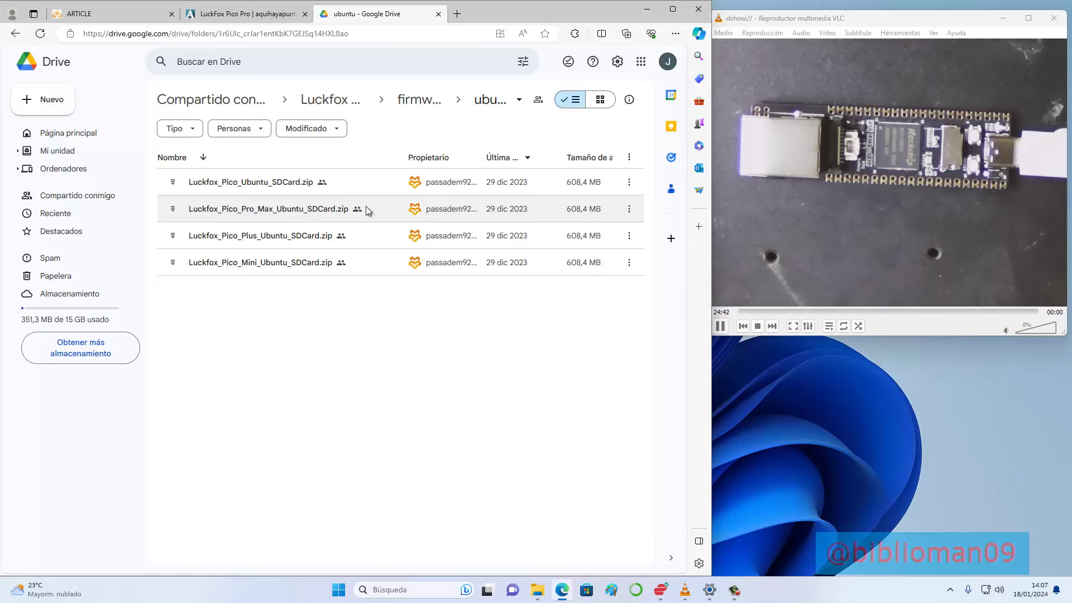
click(174, 211)
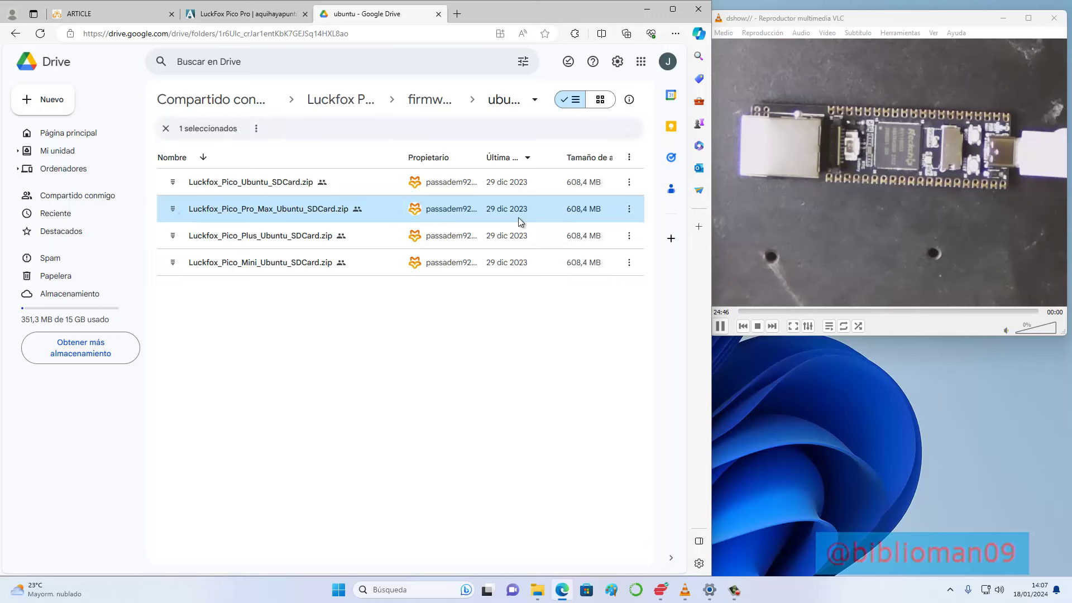
right_click(548, 203)
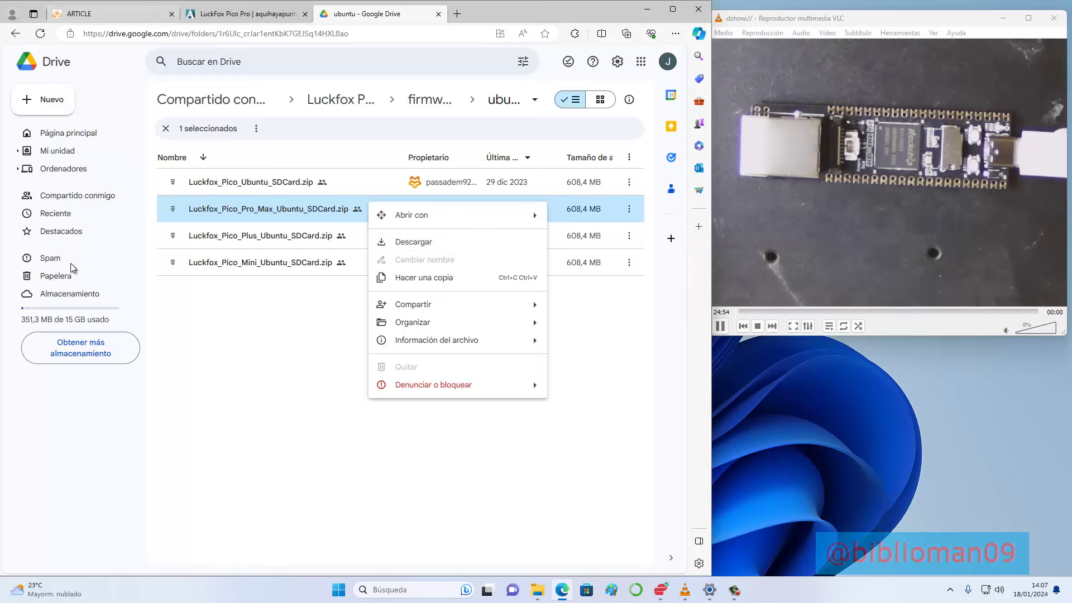
Inspect the image files inside the extracted Luckfox_Pico_Pro_Max_Ubuntu_SDCard folder in Downloads, and return to the LuckFox Pico Pro article.
click(539, 589)
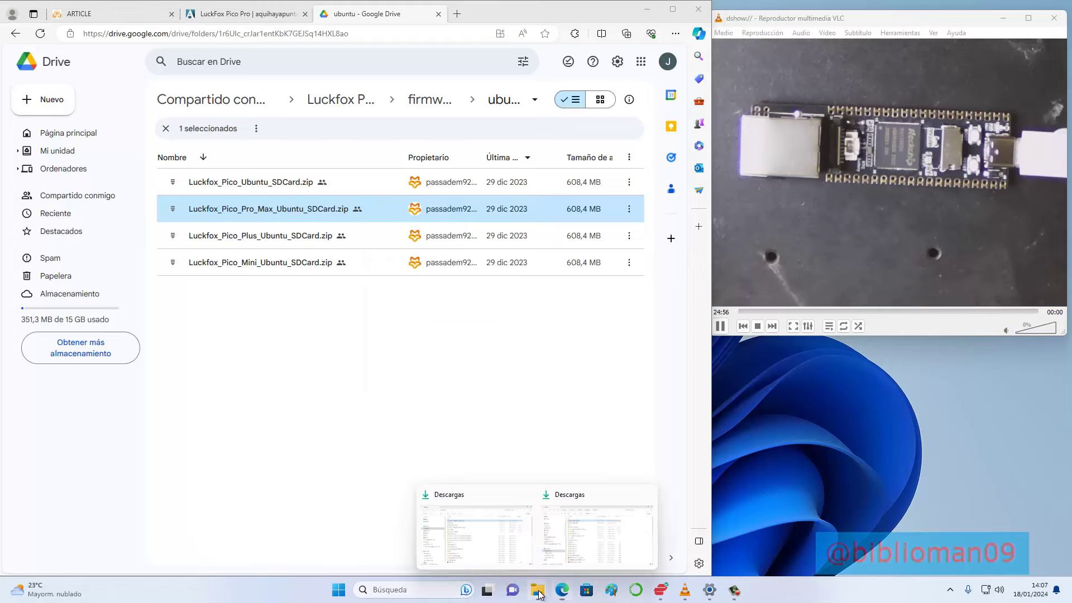
click(499, 539)
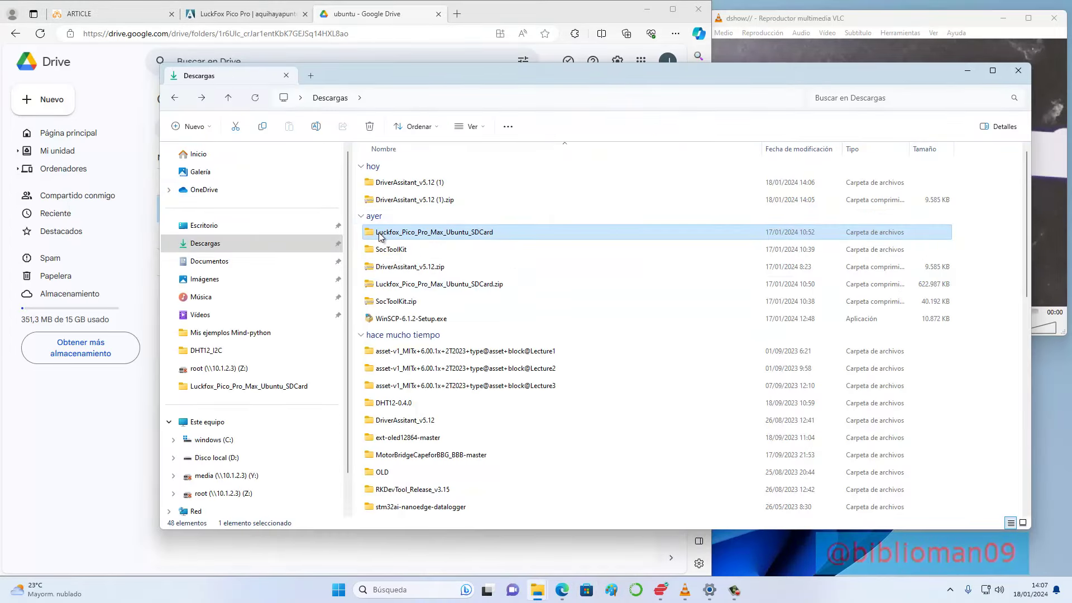
mouse_move(380, 237)
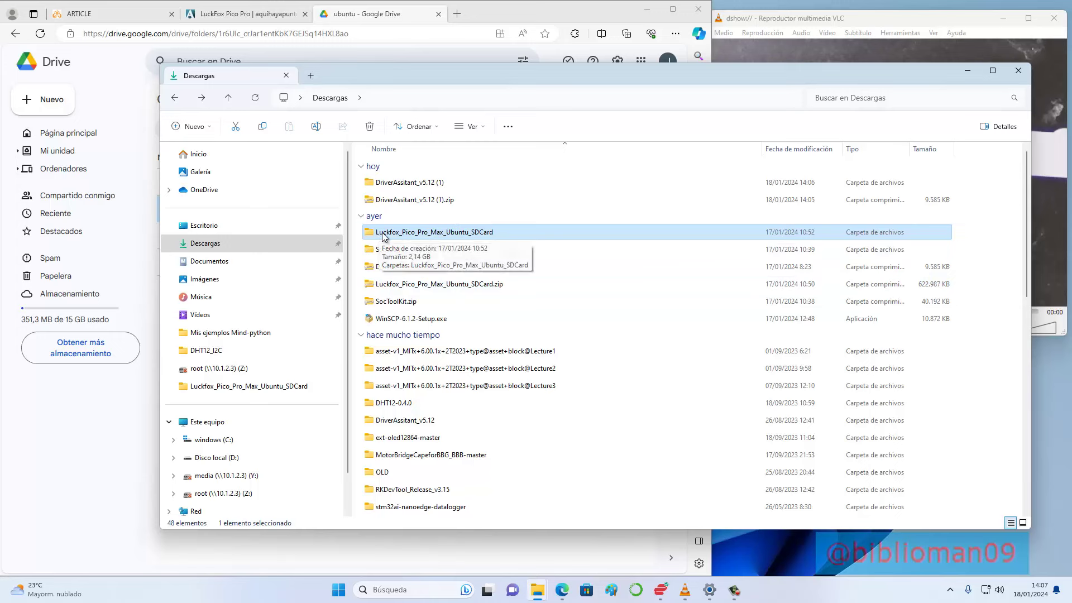
double_click(475, 237)
double_click(447, 189)
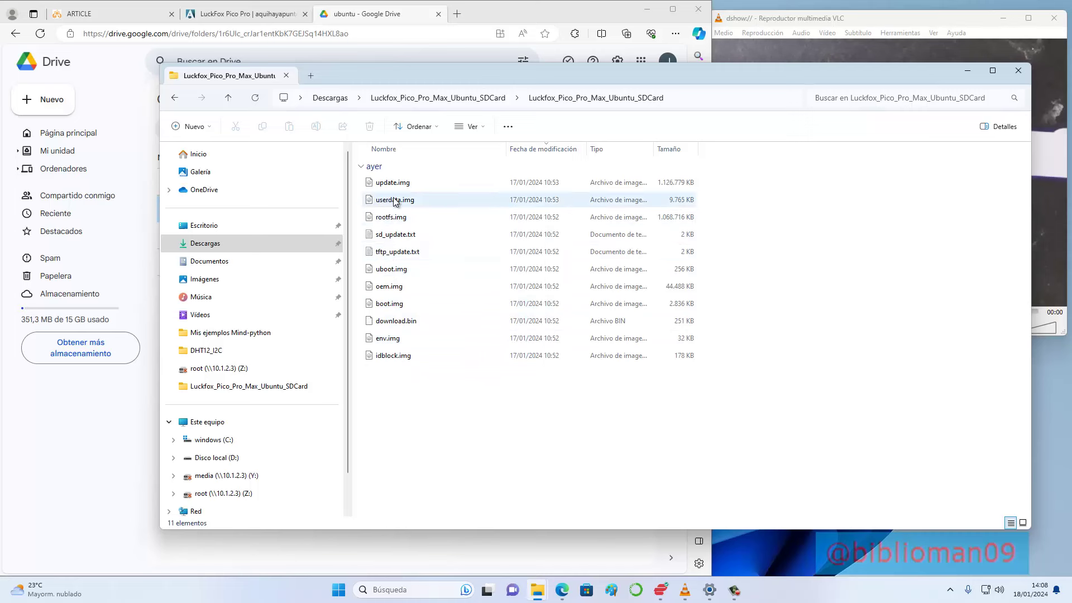
mouse_move(394, 201)
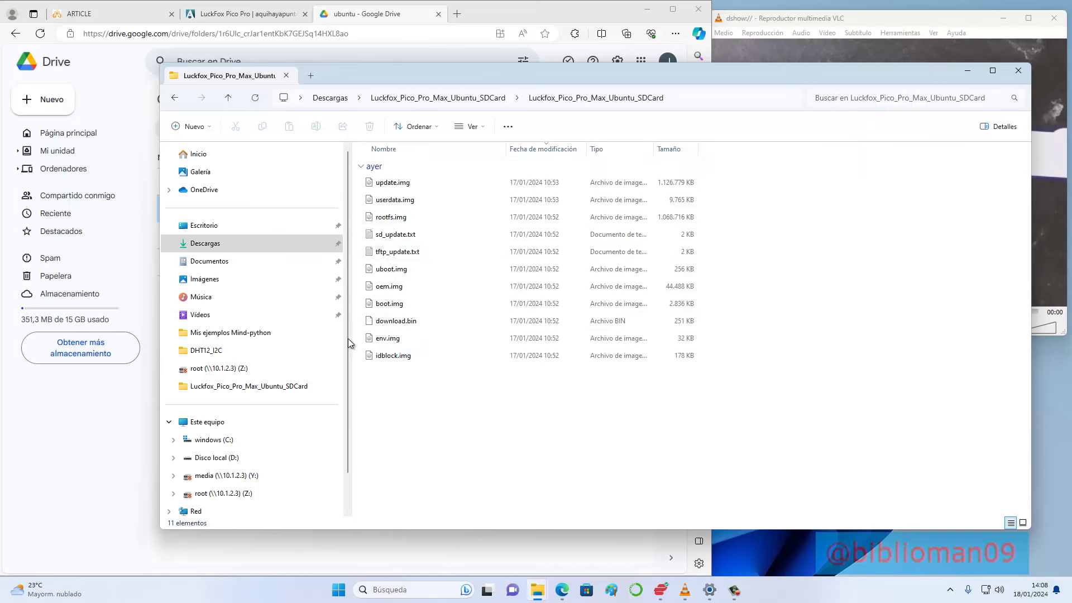
click(969, 71)
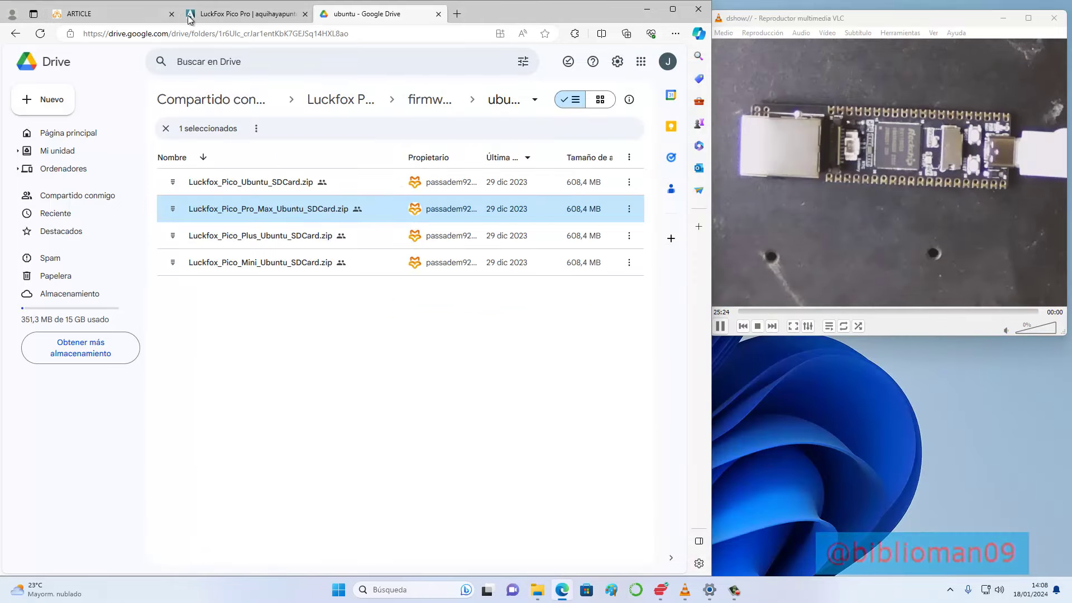
click(191, 17)
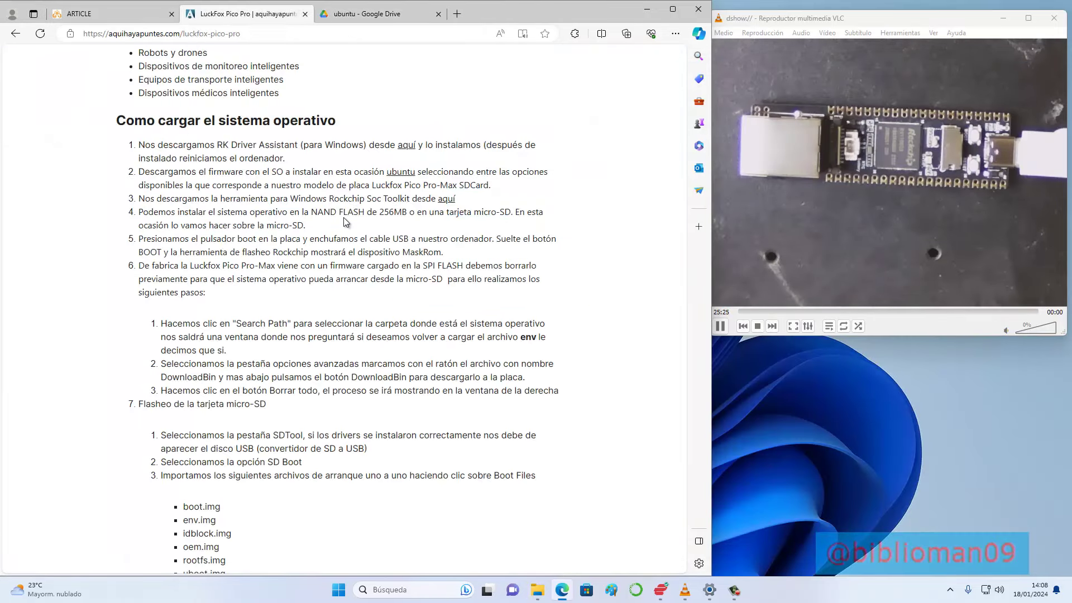
Download the Rockchip Soc Toolkit archive linked in the article and launch SocToolKit.exe from the extracted SocToolKit folder in Downloads.
click(450, 201)
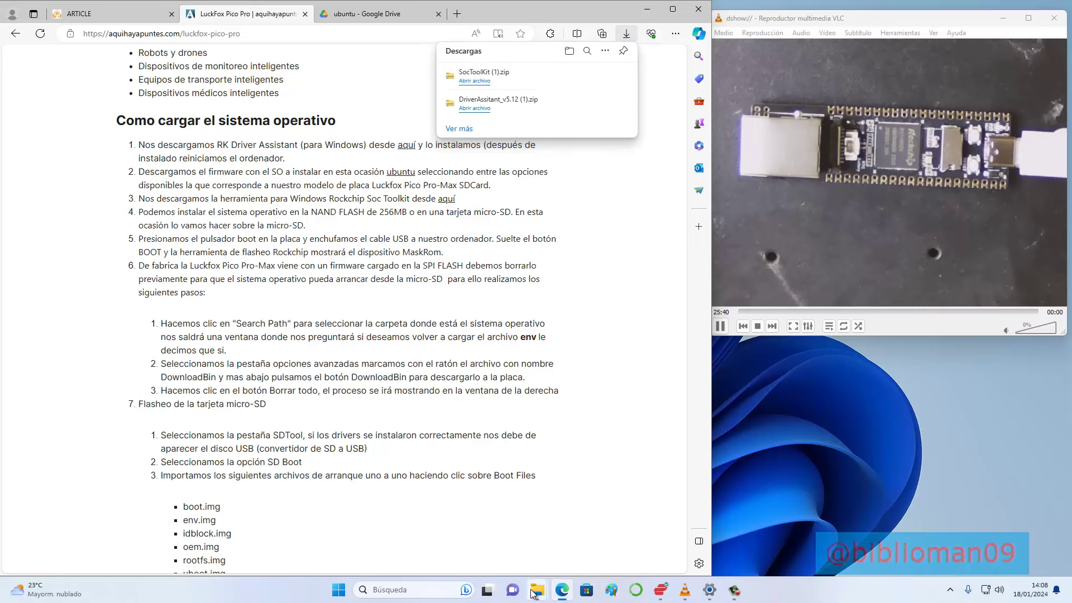
mouse_move(537, 589)
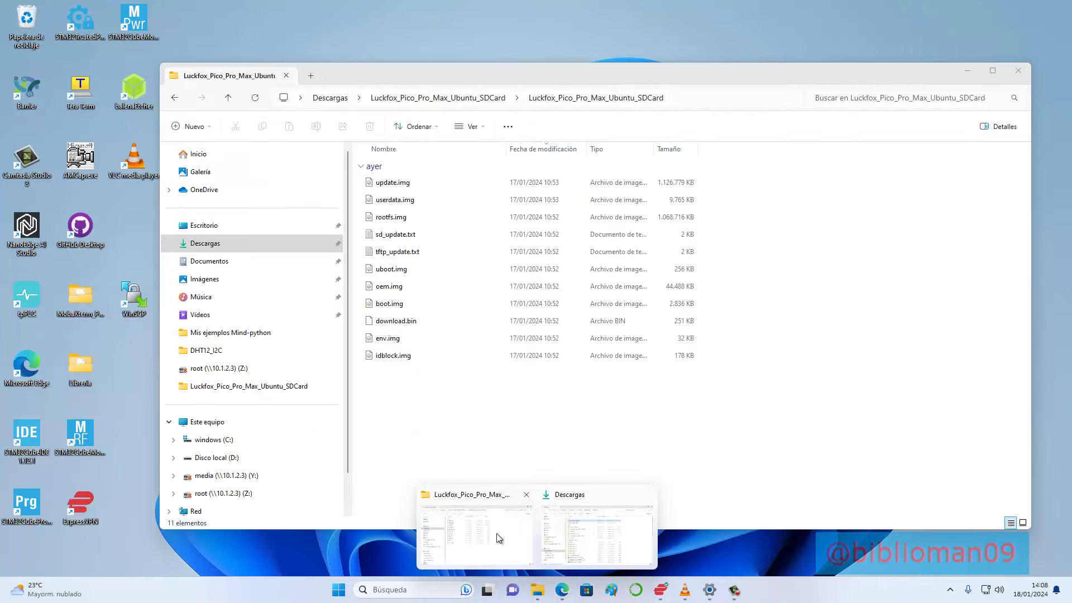
click(611, 530)
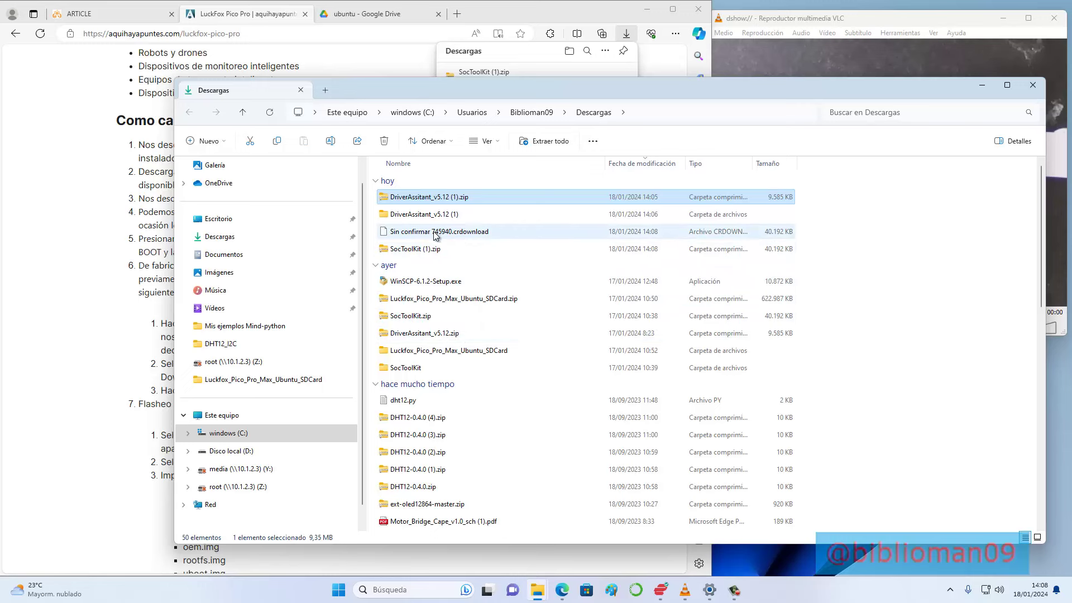
scroll(433, 240, down, 1)
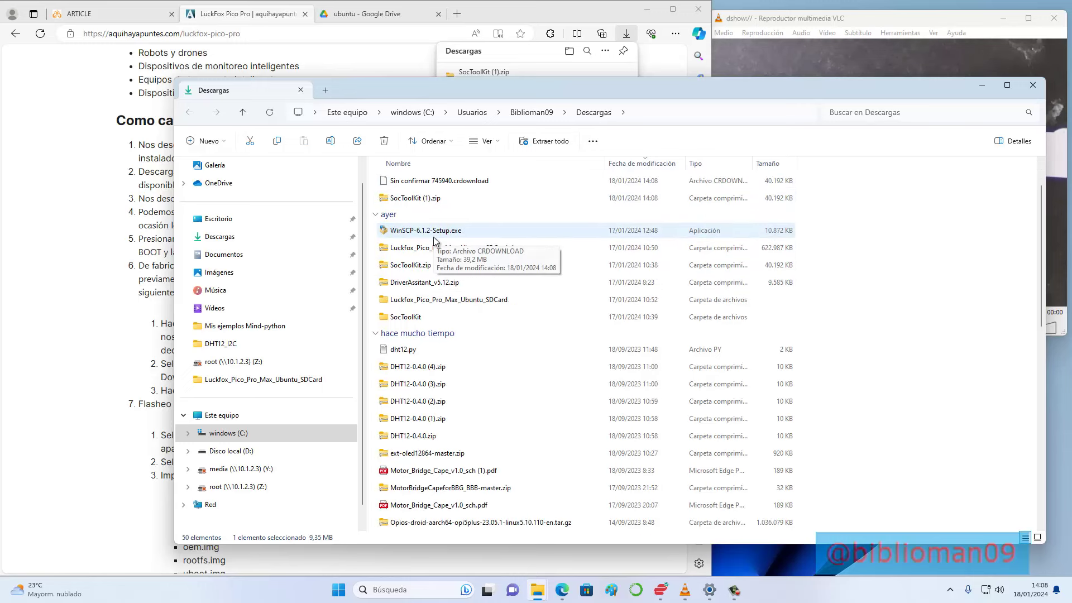
double_click(416, 318)
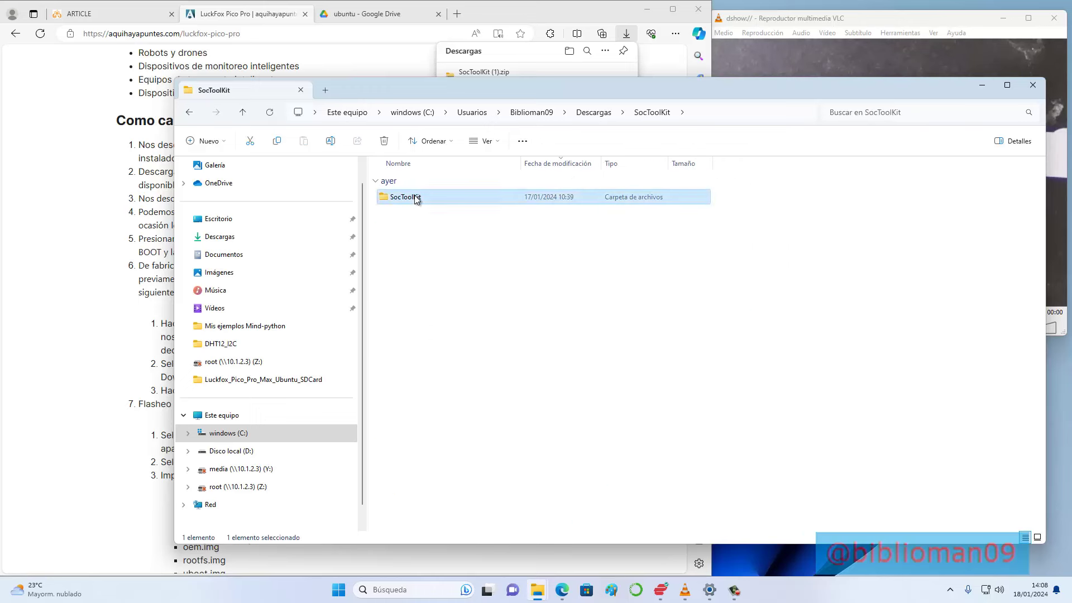
double_click(416, 198)
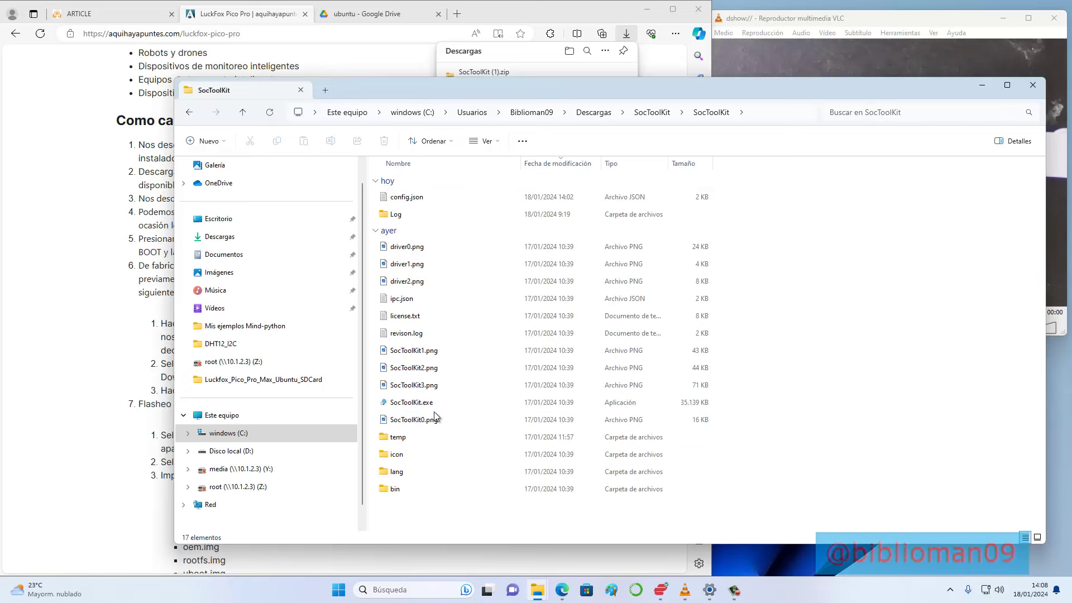
double_click(416, 403)
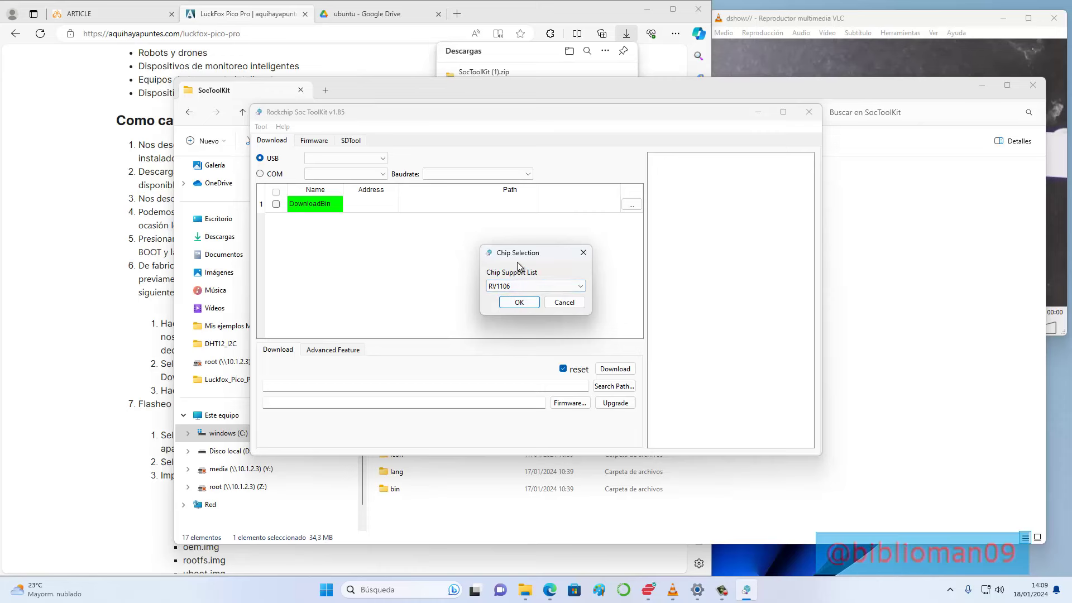
Review the supported chips and confirm RV1106 as the chip for the toolkit session.
click(555, 286)
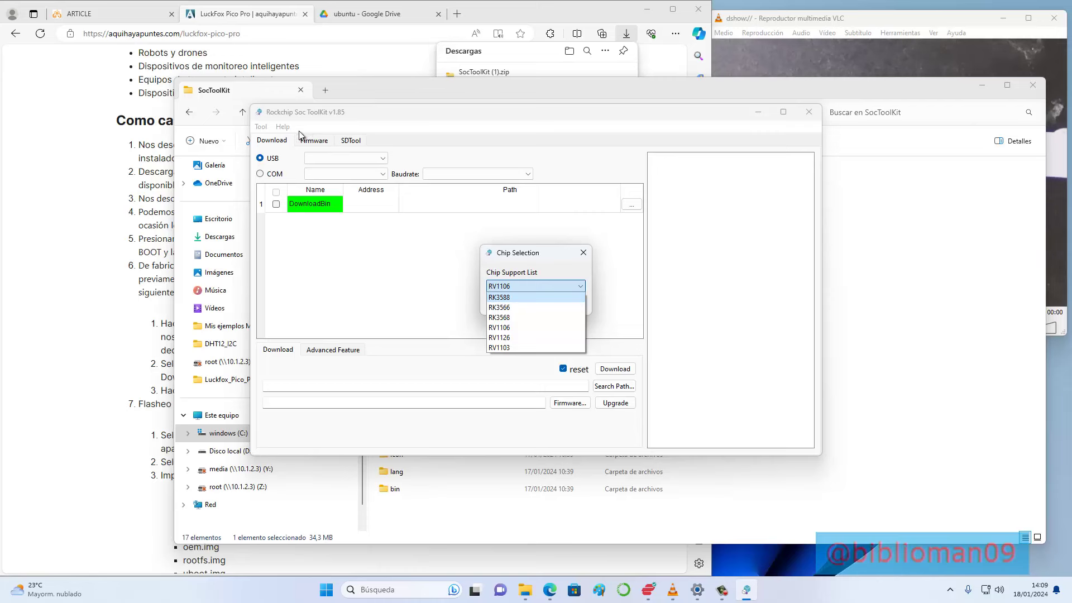
click(509, 287)
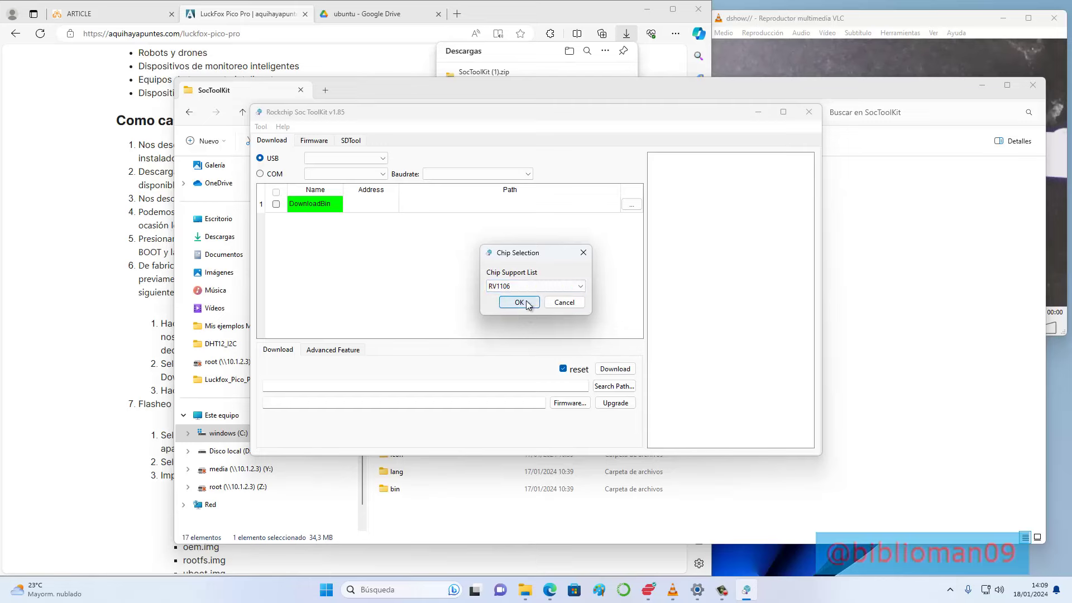
click(520, 302)
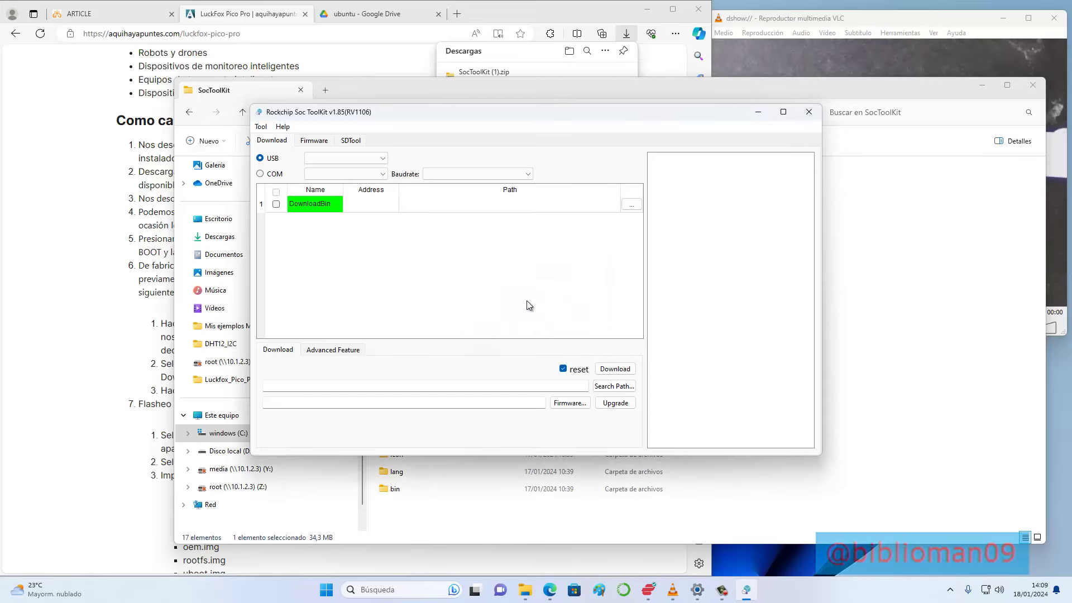
Clear away the file window and arrange the narrowed article, Rockchip Soc ToolKit and the VLC camera view so all are visible together.
click(983, 85)
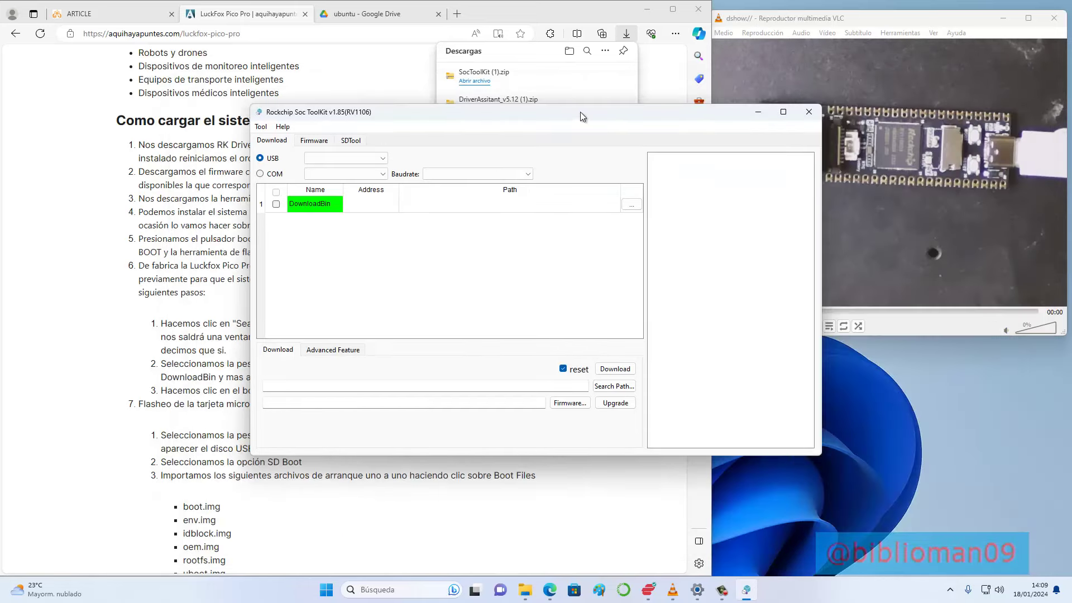
drag(580, 112, 628, 142)
click(383, 52)
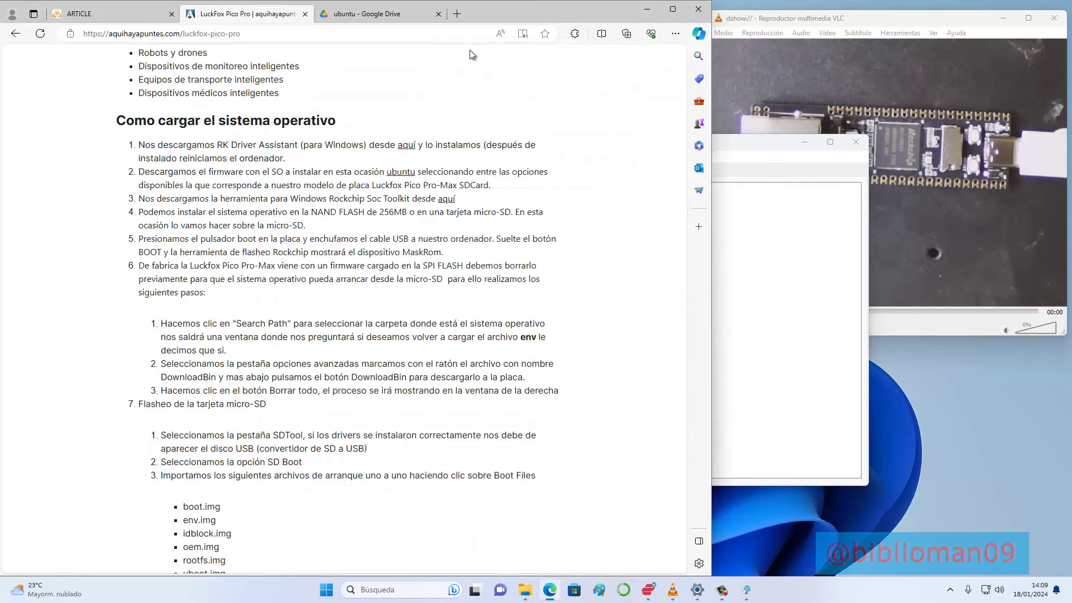
click(766, 142)
drag(471, 144, 681, 210)
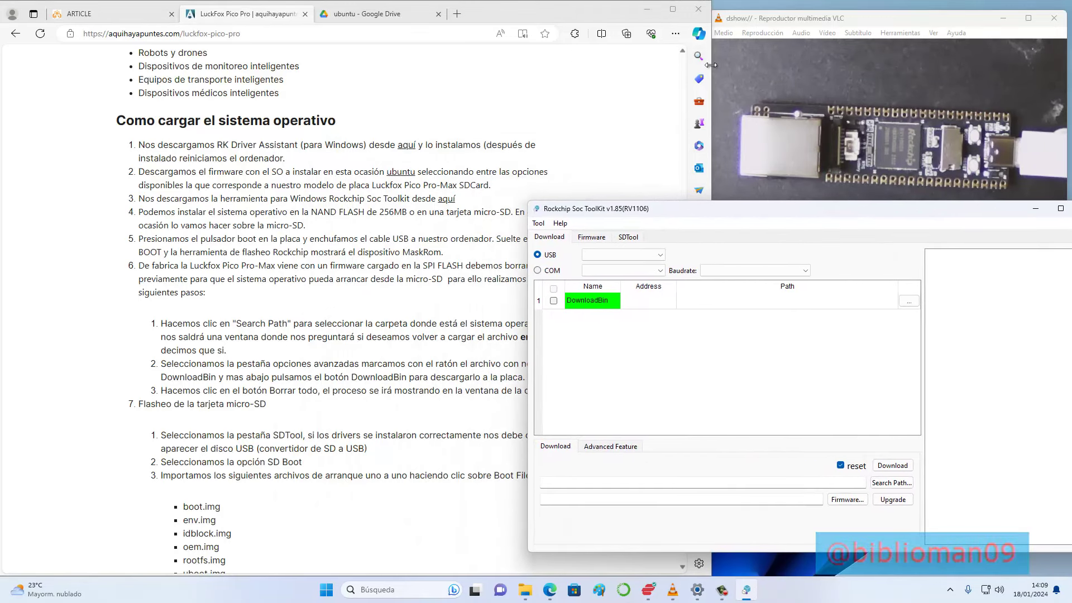
drag(711, 67, 572, 62)
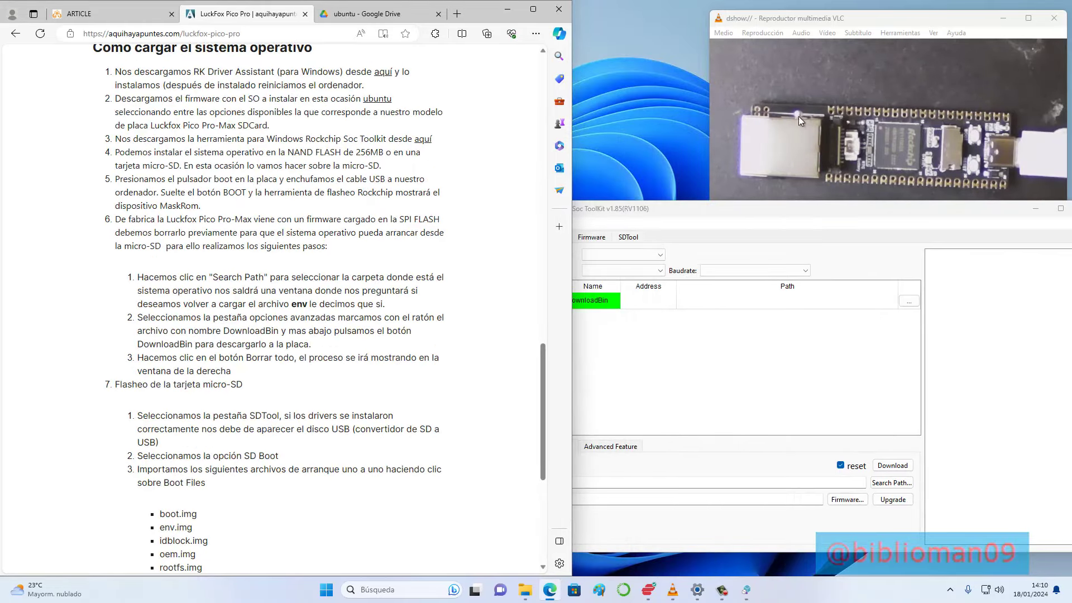
drag(743, 208, 762, 56)
drag(837, 18, 694, 310)
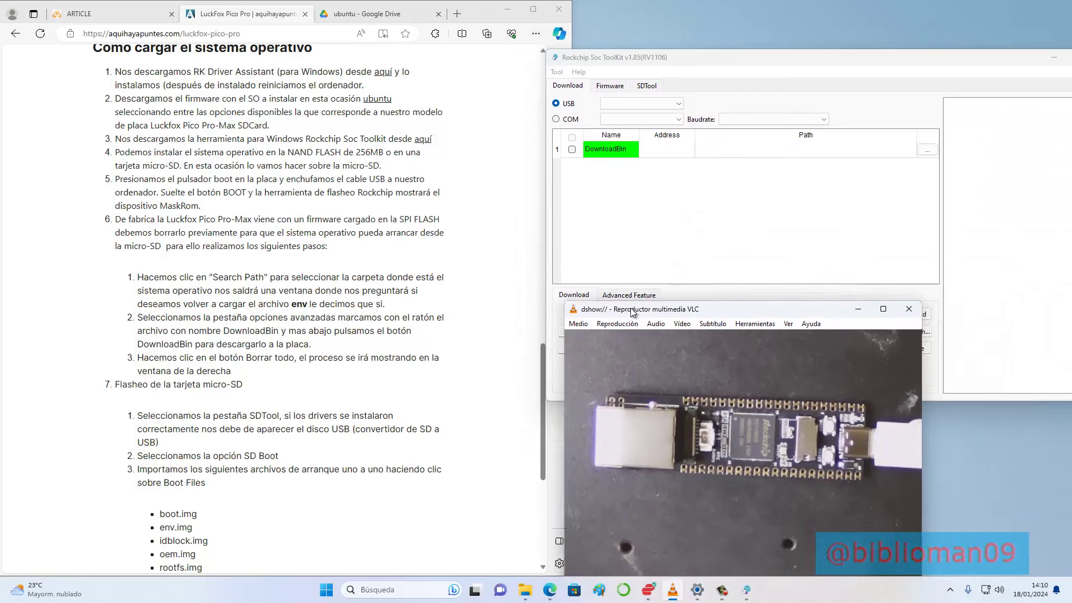
click(717, 54)
drag(714, 56, 634, 73)
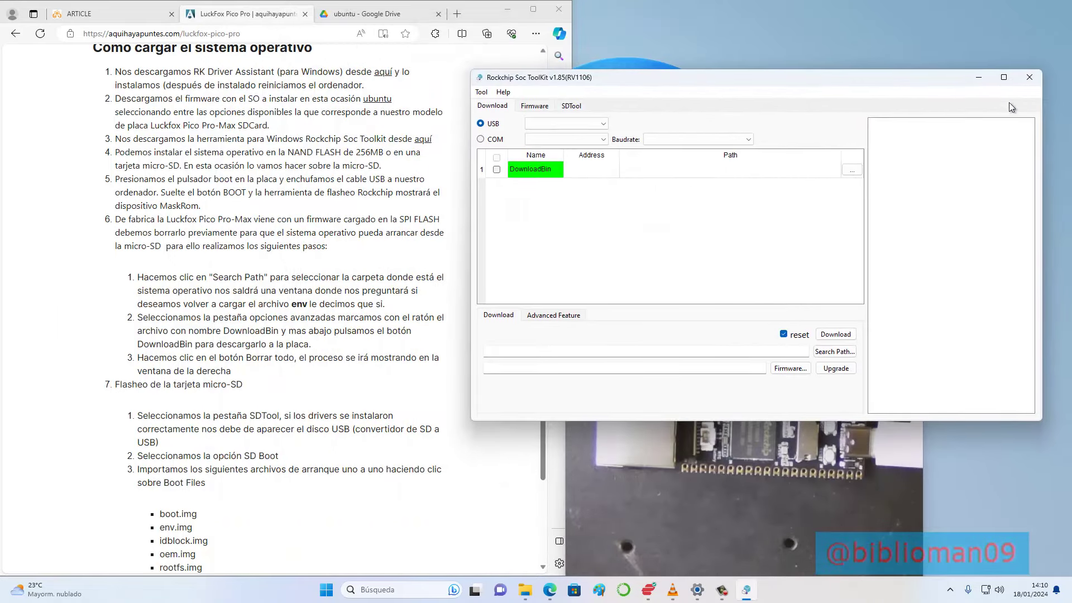
drag(1043, 106, 970, 106)
drag(662, 82, 752, 19)
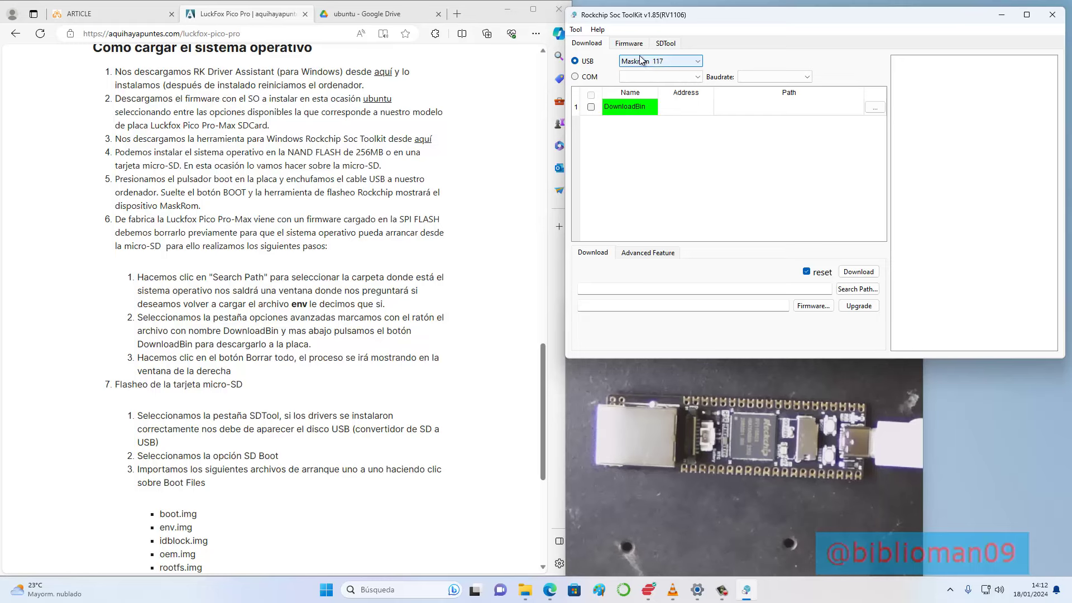
With the Maskrom USB device selected, set the search path to the inner Luckfox_Pico_Pro_Max_Ubuntu_SDCard folder in Downloads and accept reloading env.img.
click(689, 63)
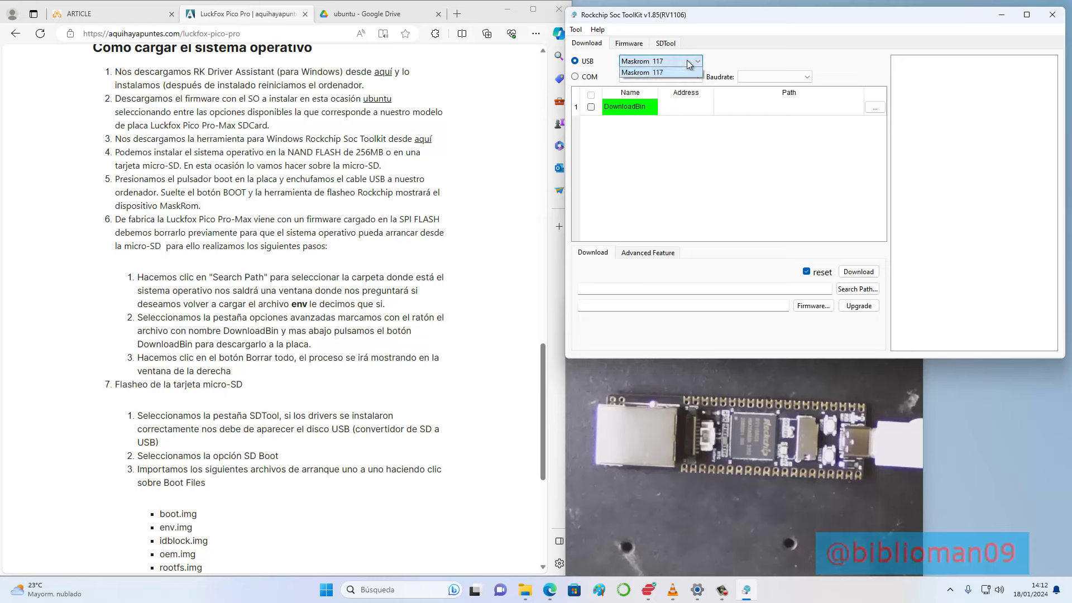
click(688, 63)
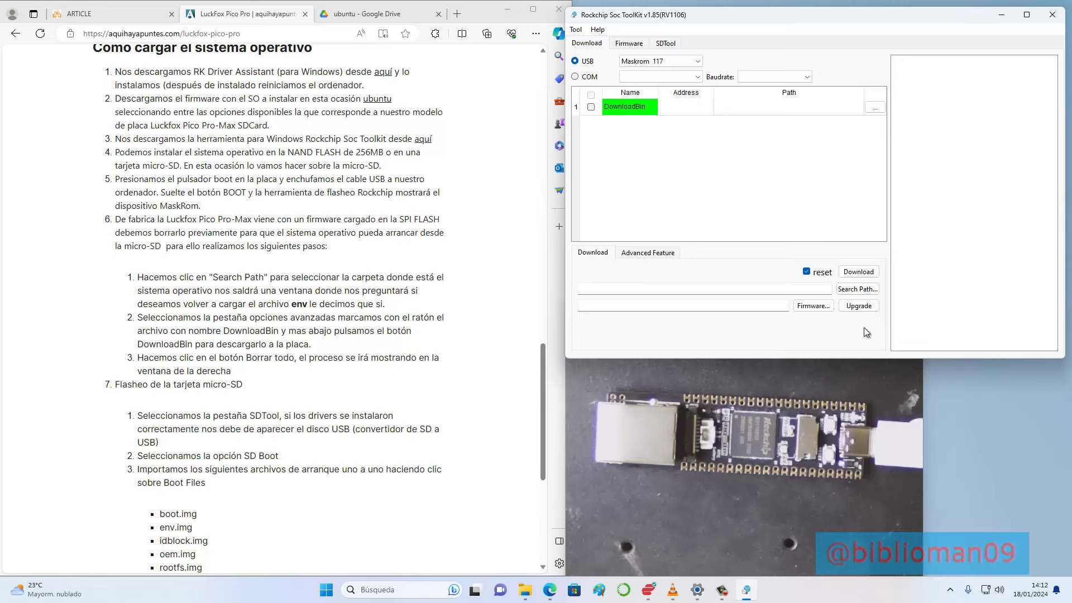
click(858, 289)
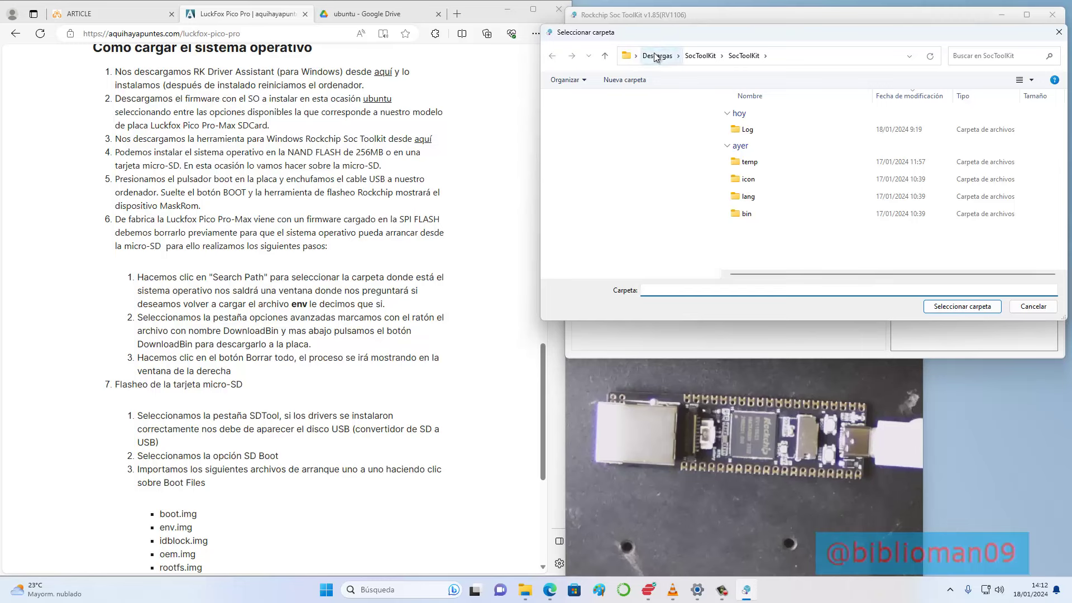
click(657, 56)
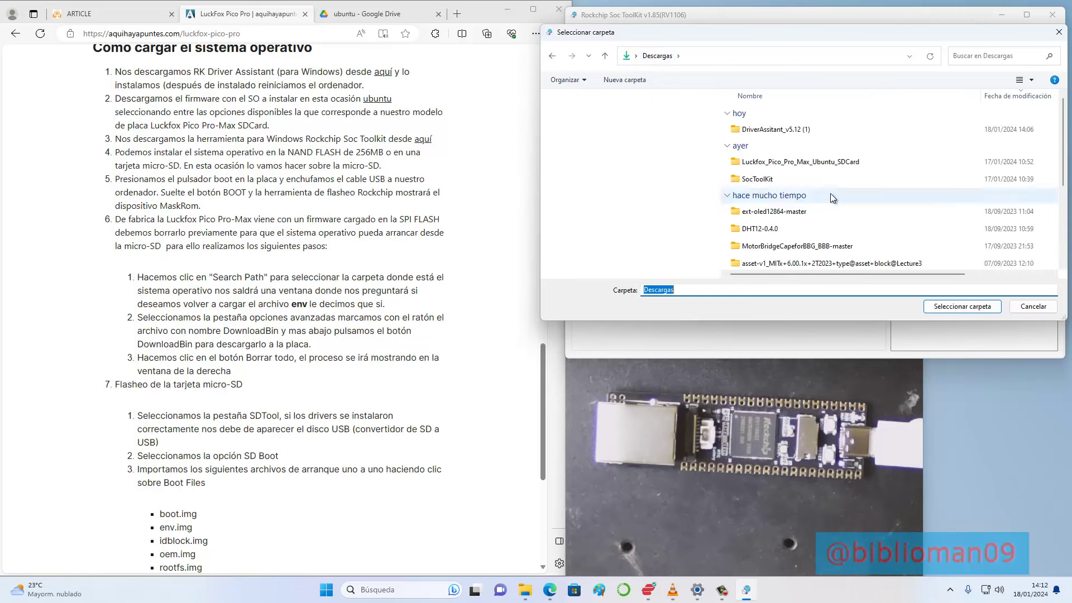
double_click(803, 163)
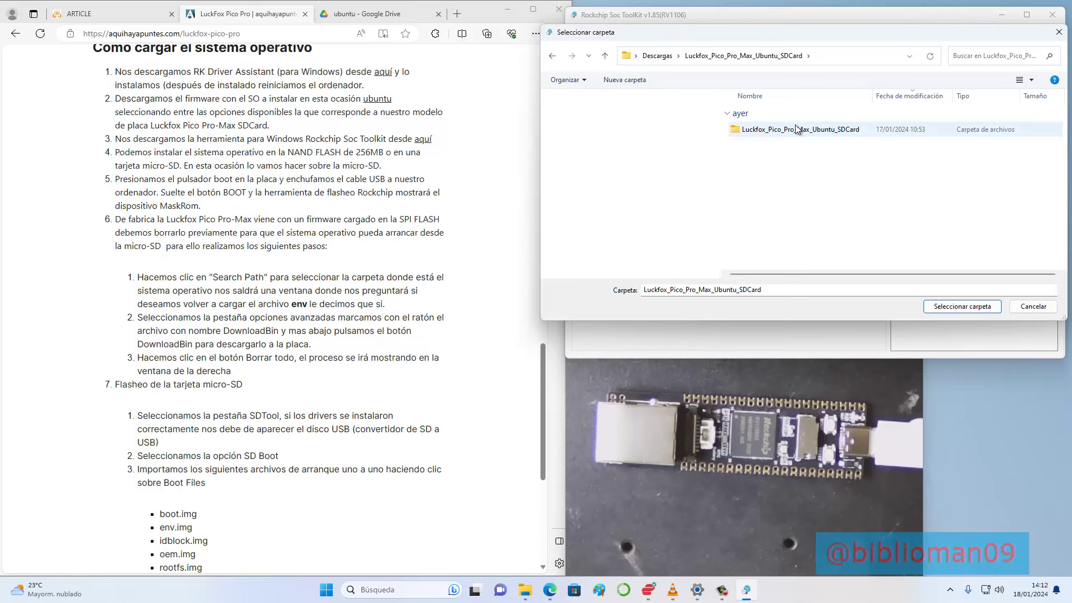
click(797, 130)
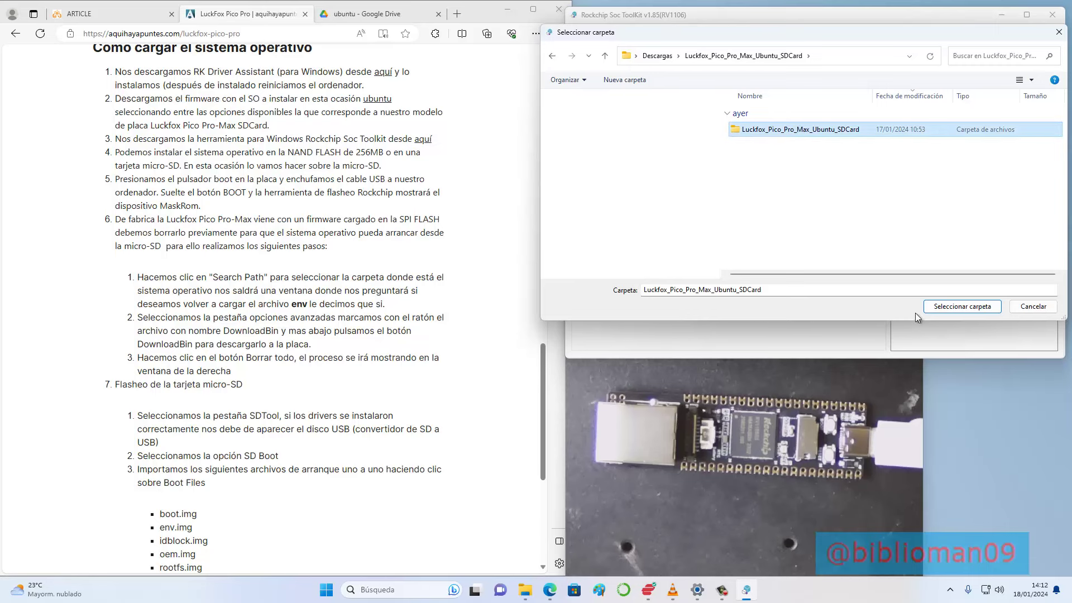
click(948, 306)
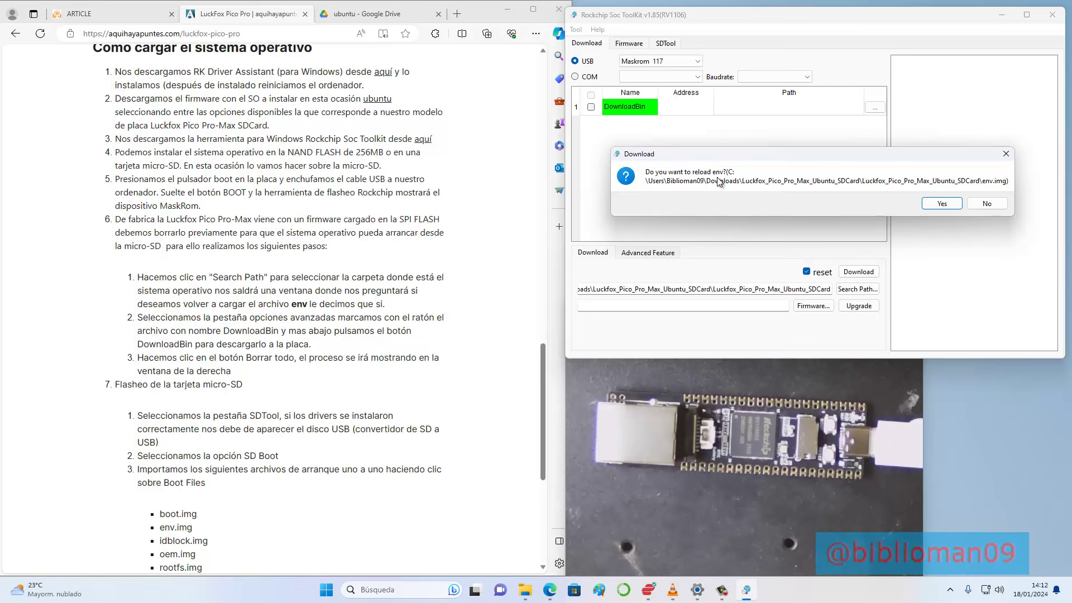
click(938, 203)
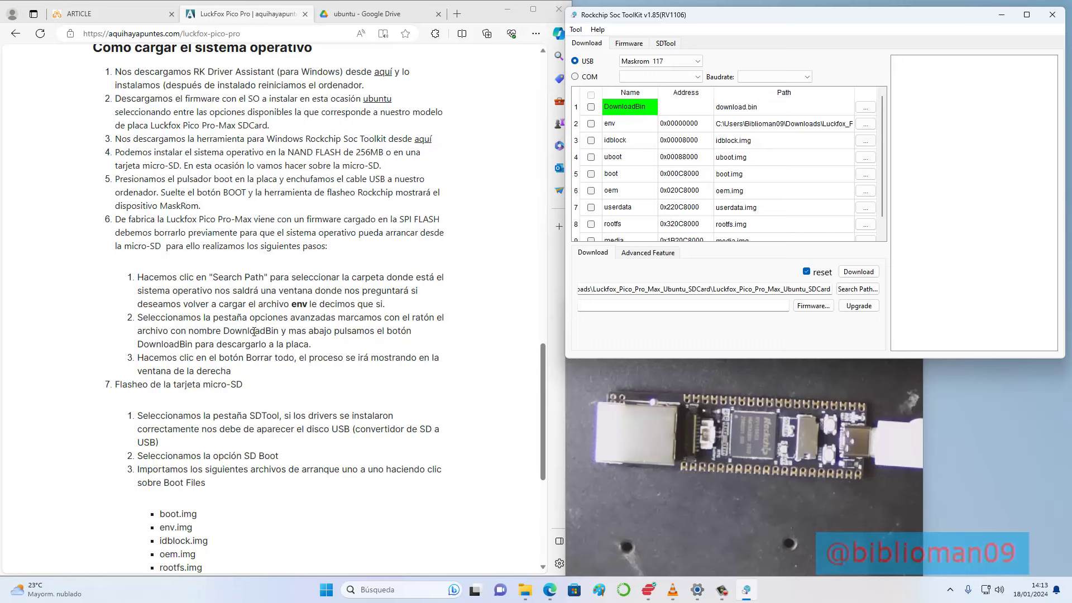
Send only the DownloadBin entry to the board using the advanced features, and erase the board's entire flash.
click(649, 254)
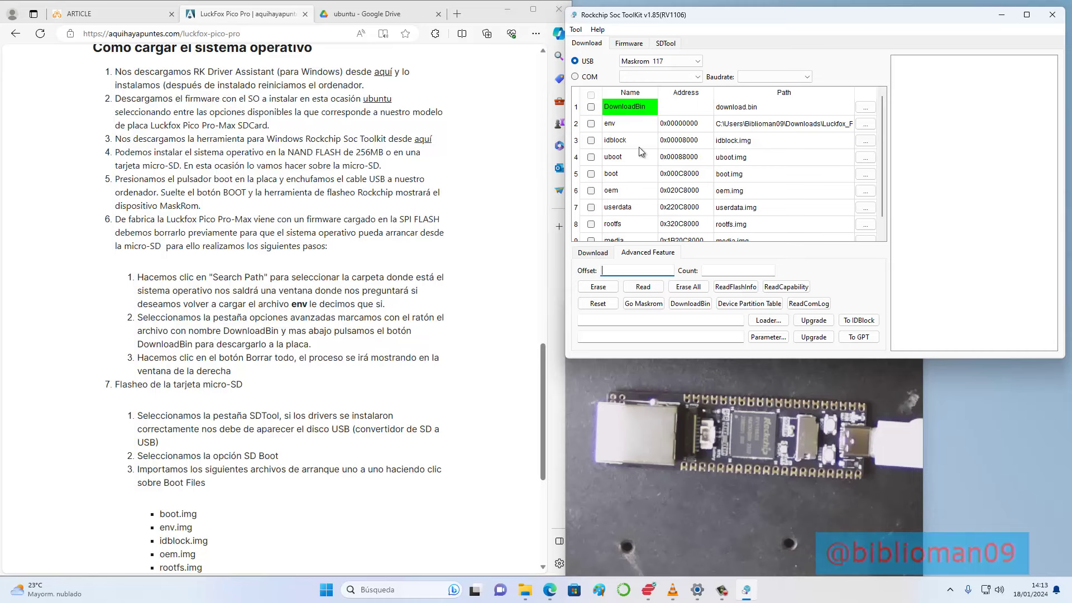
click(591, 107)
scroll(722, 174, down, 1)
scroll(721, 172, up, 1)
click(690, 305)
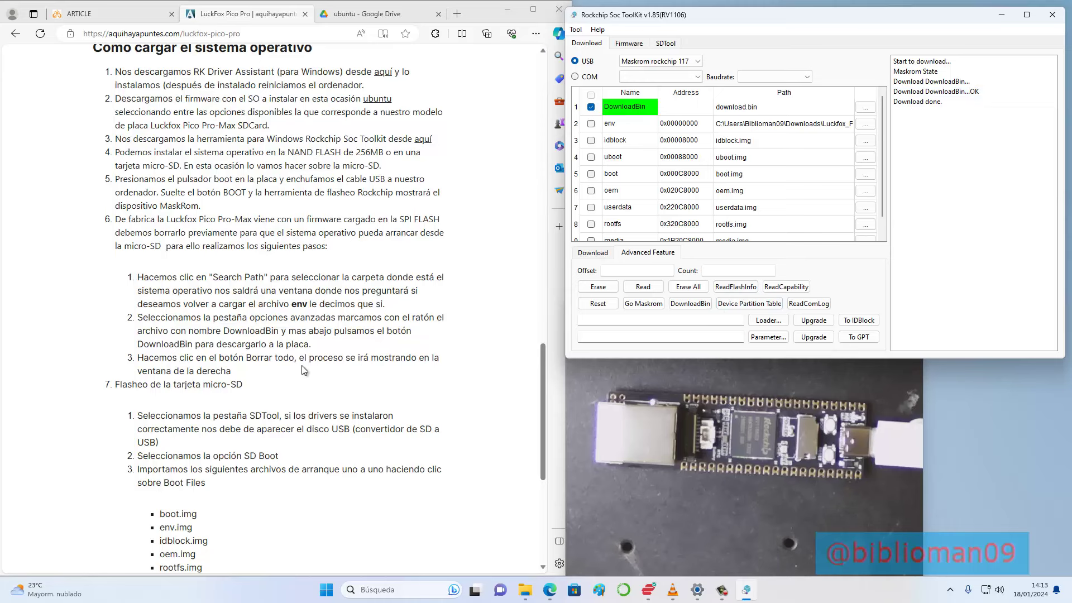
click(688, 293)
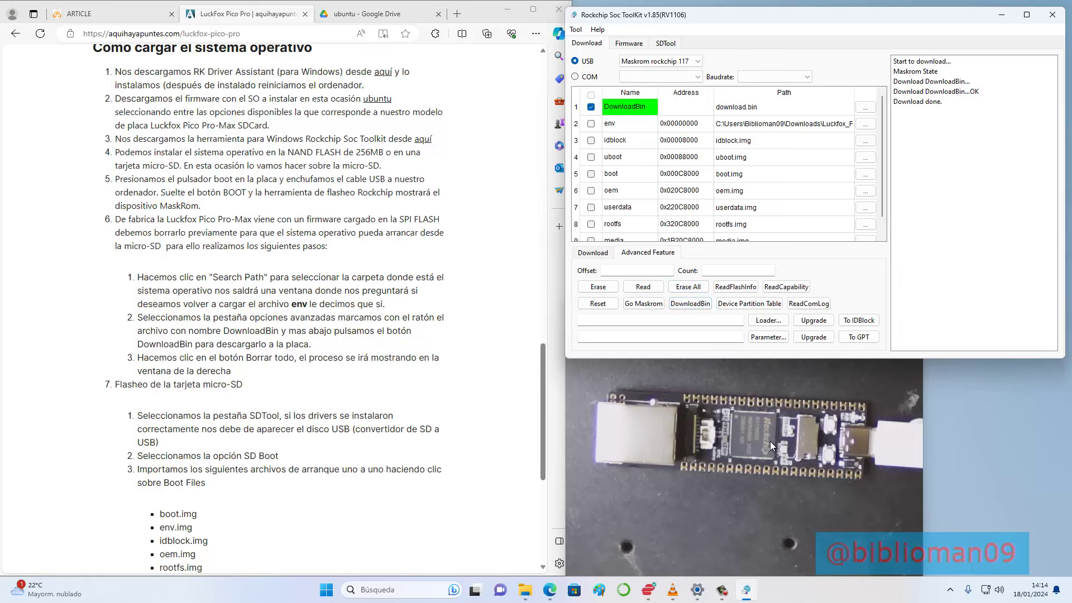
click(692, 287)
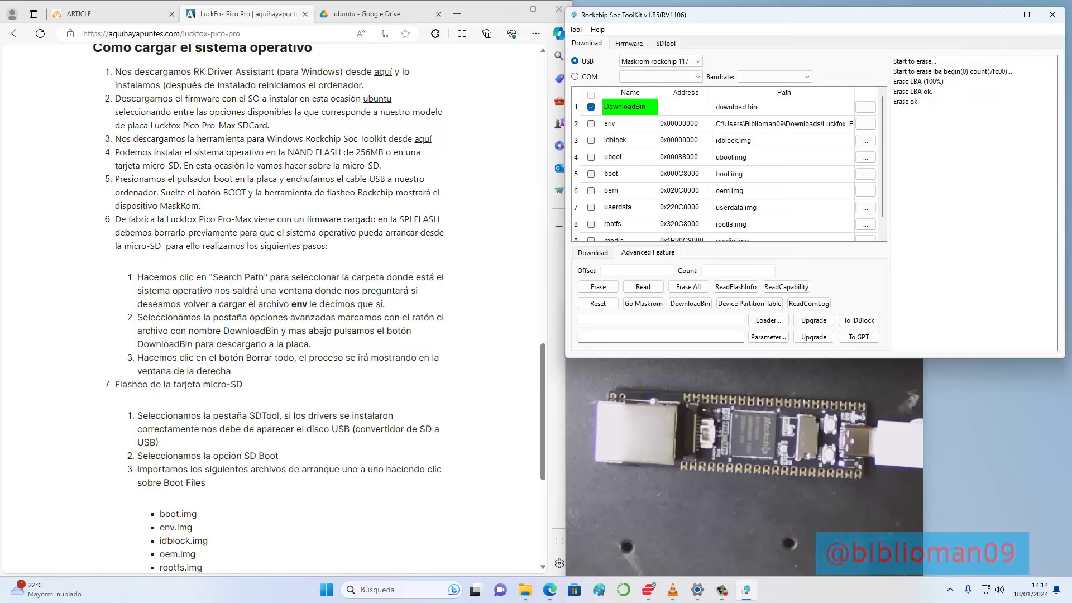
Following the article's micro-SD section, set SDTool to SD Boot mode for the 2 Generic 14.8G USB disk.
scroll(223, 318, down, 1)
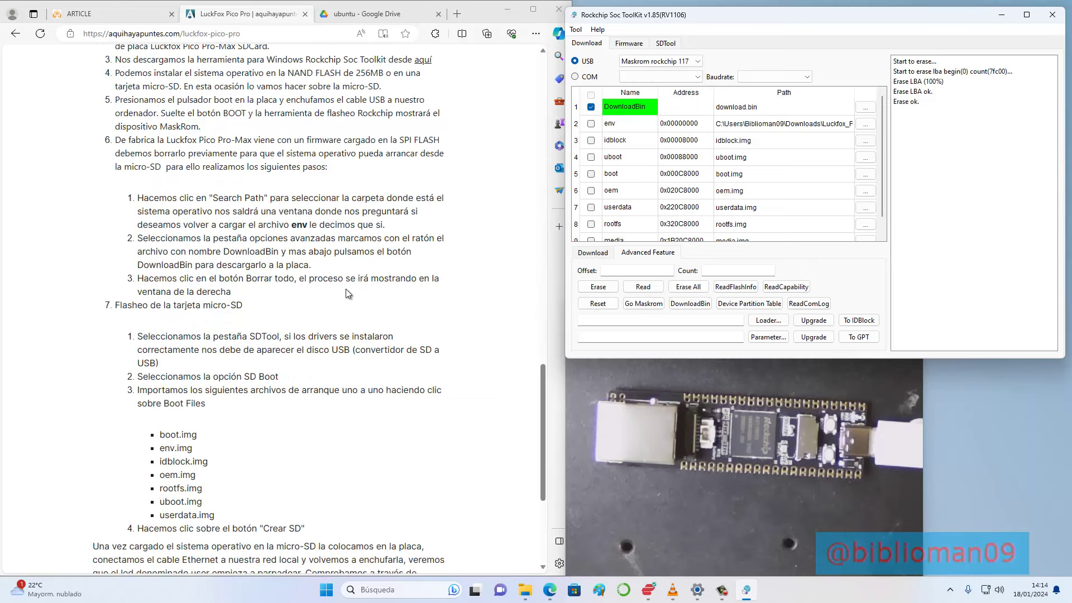
scroll(336, 285, down, 2)
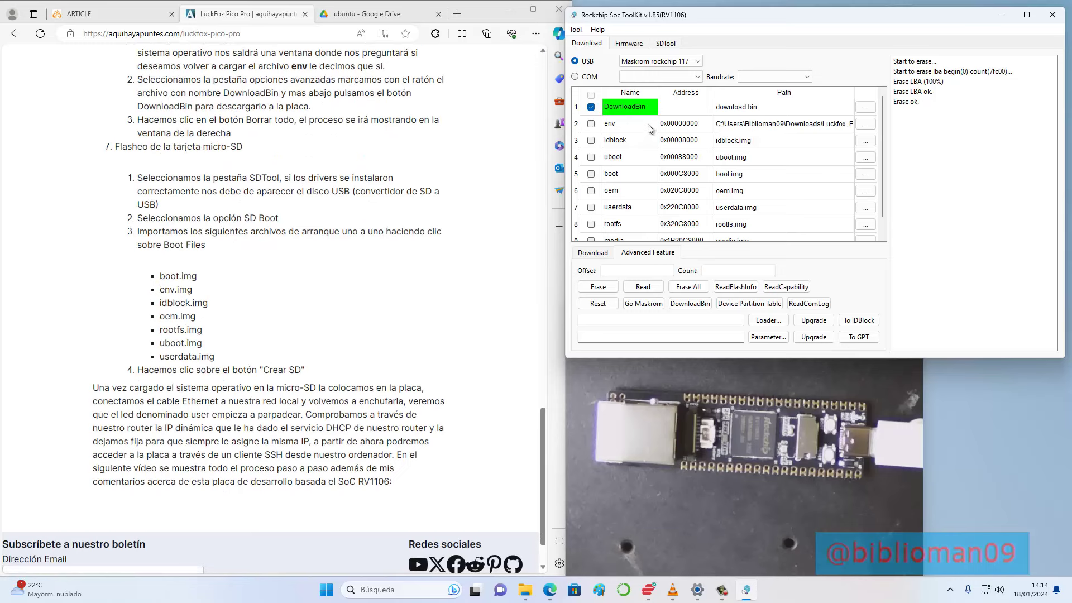
click(670, 45)
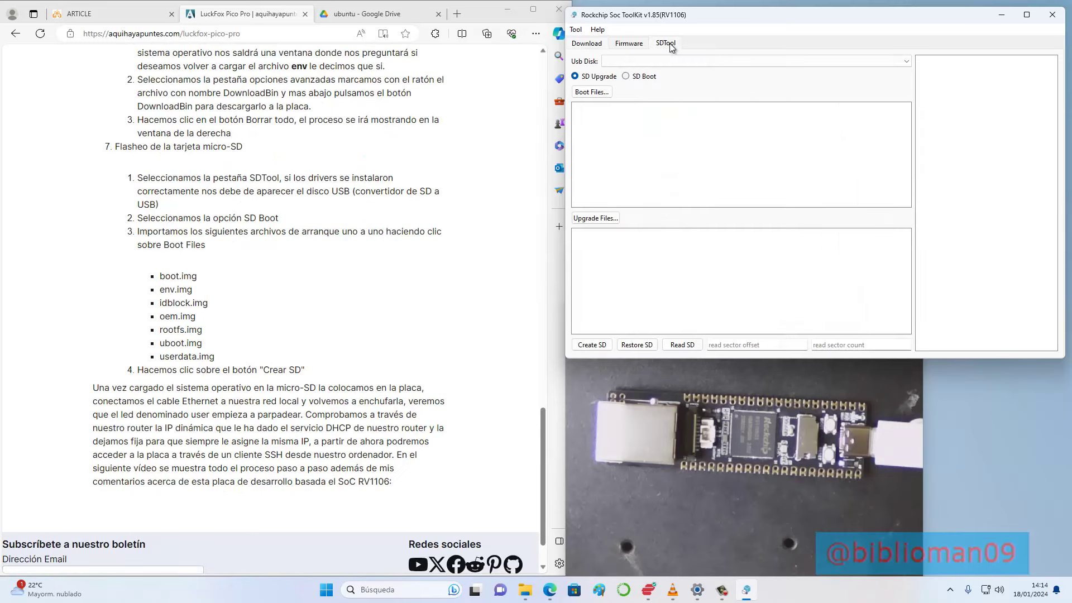
click(698, 61)
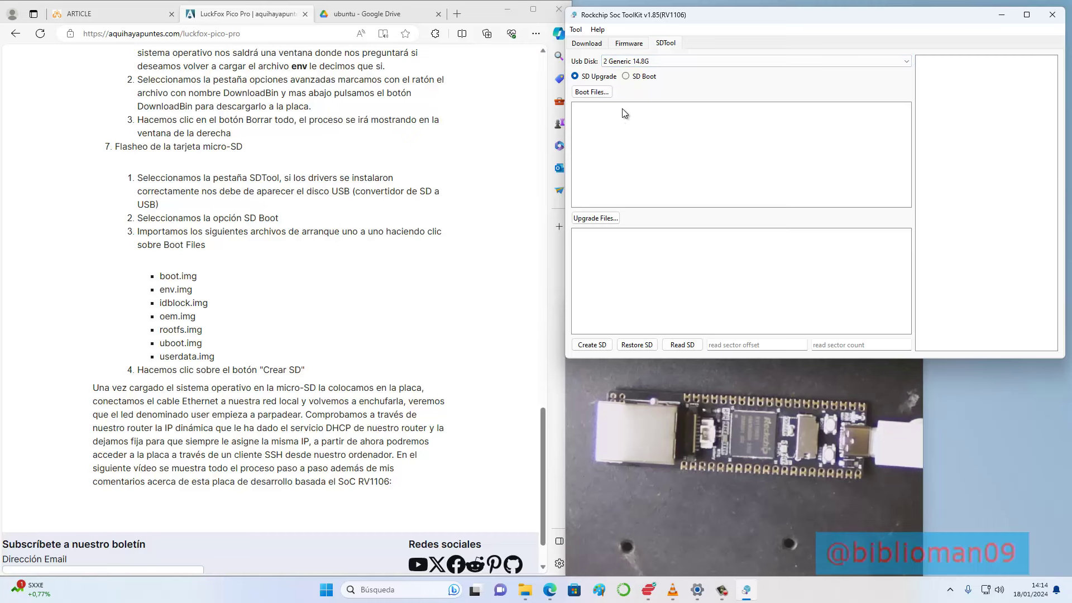
click(627, 78)
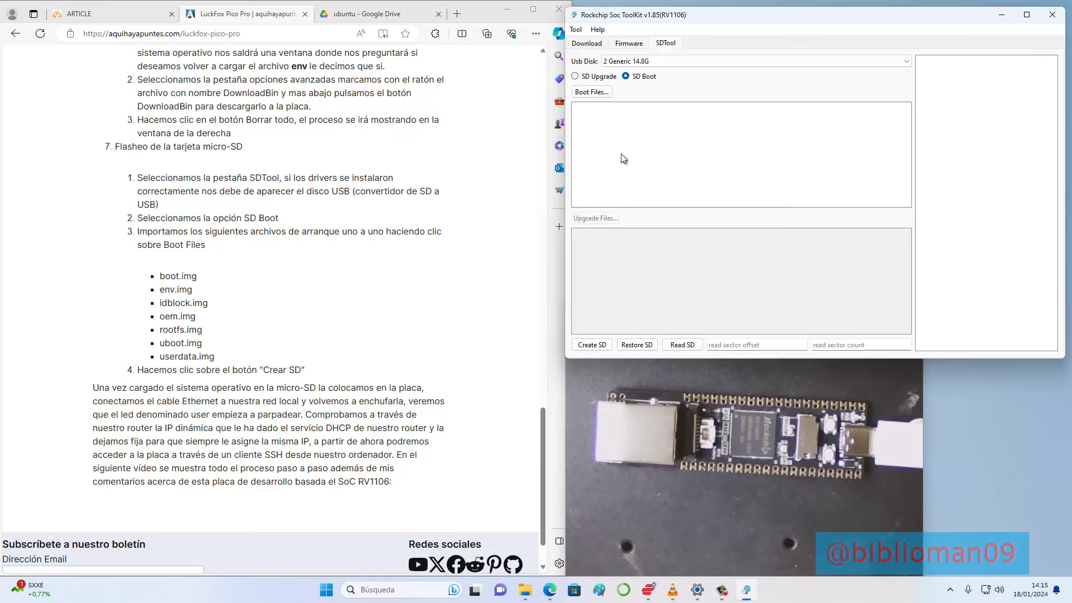
Add boot.img and env.img from the inner Luckfox_Pico_Pro_Max_Ubuntu_SDCard folder to the SD boot files.
click(592, 92)
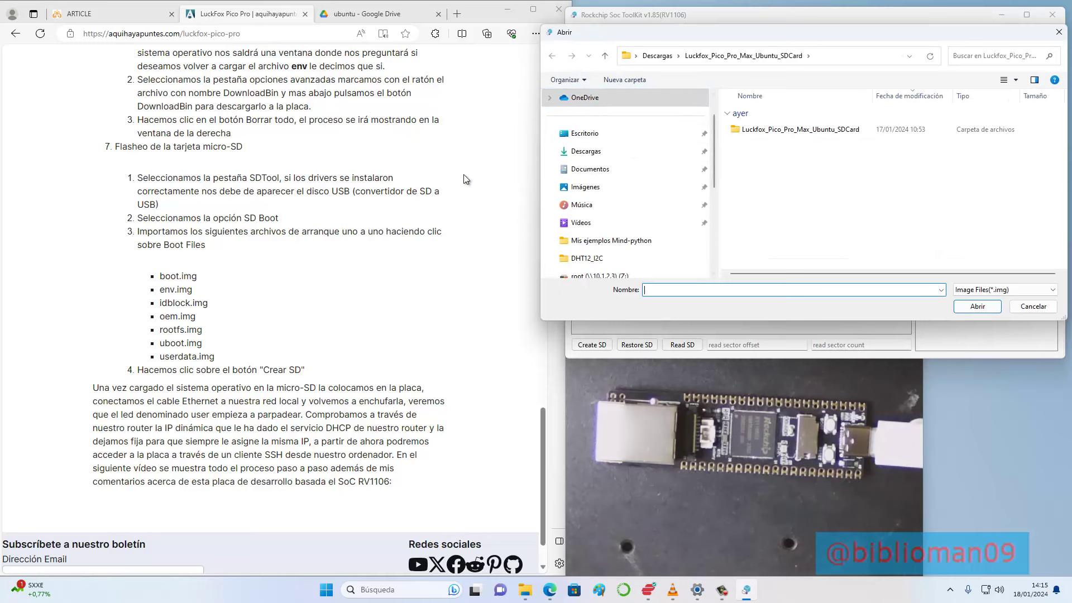
double_click(777, 132)
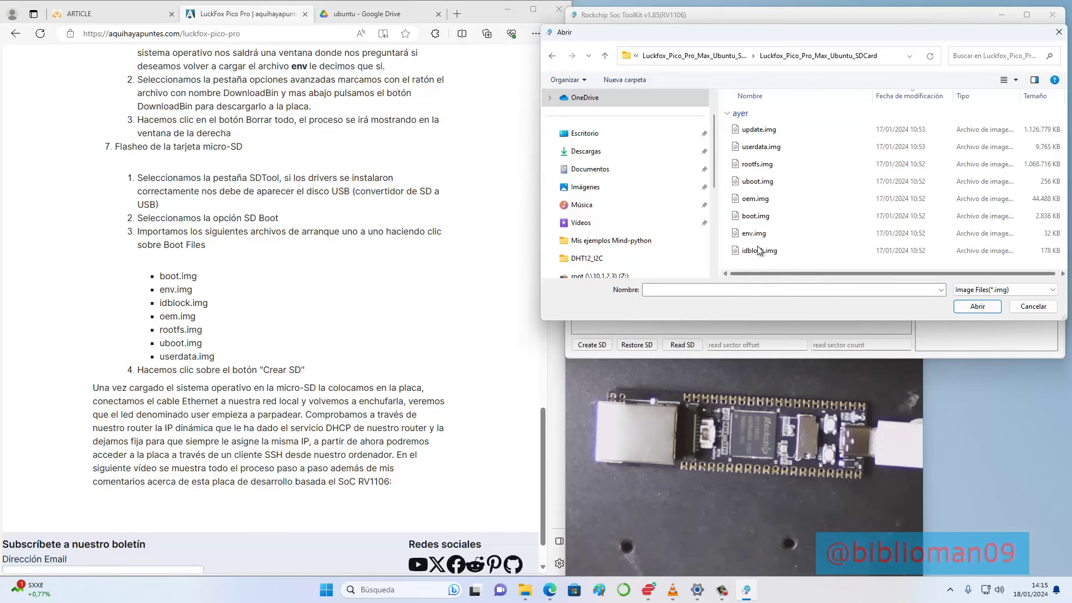
click(757, 217)
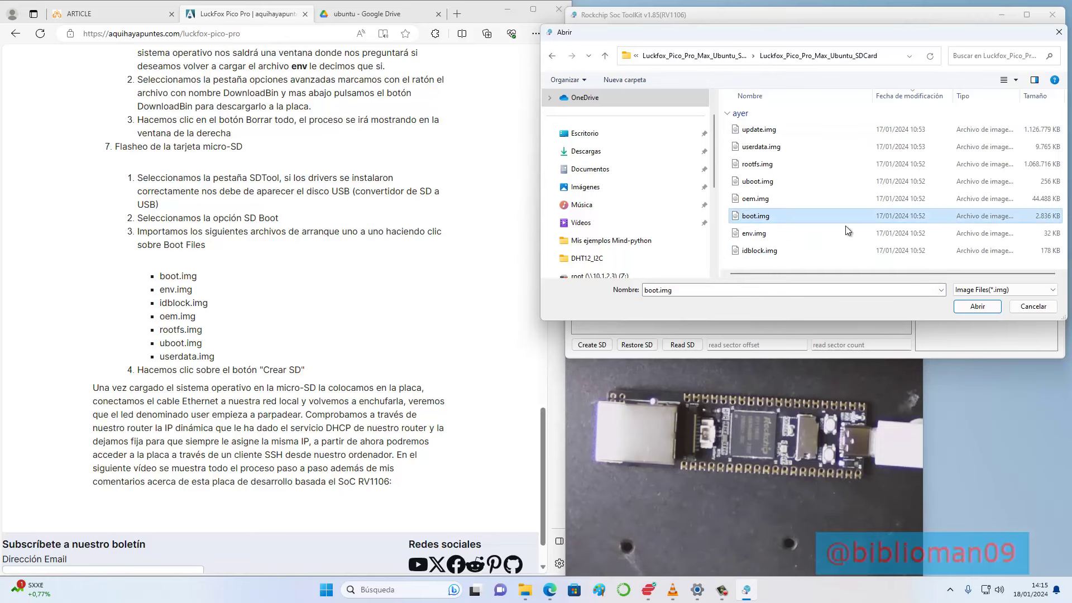
click(979, 306)
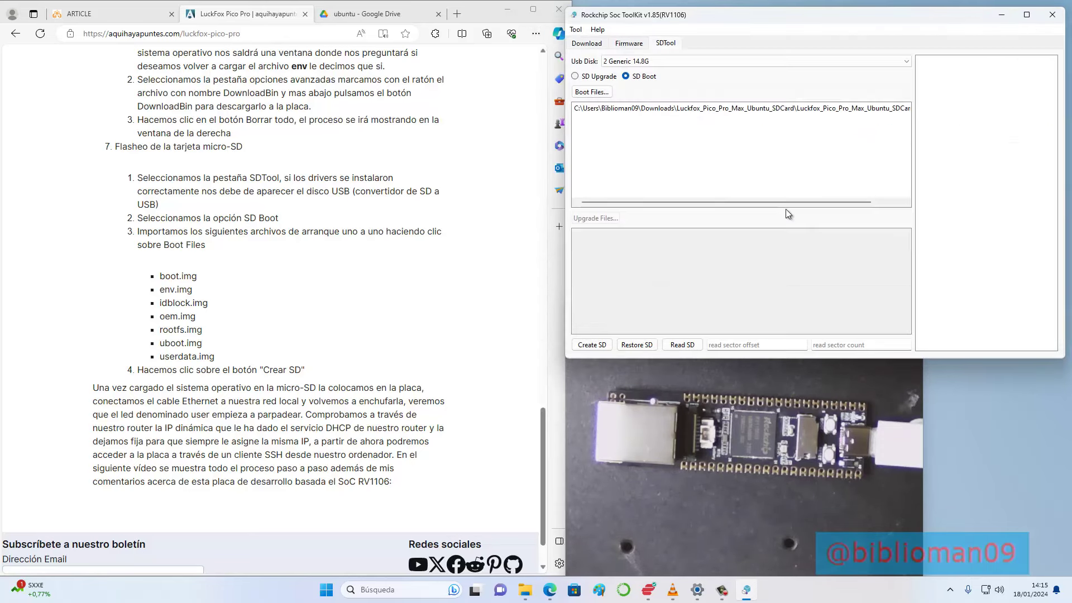
click(592, 93)
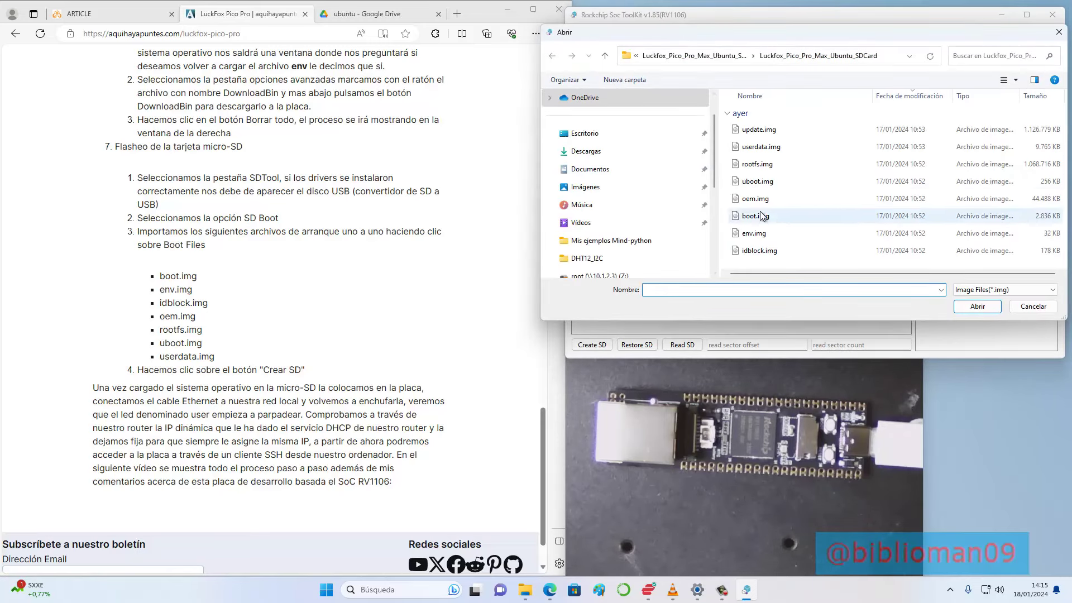
click(734, 232)
click(989, 307)
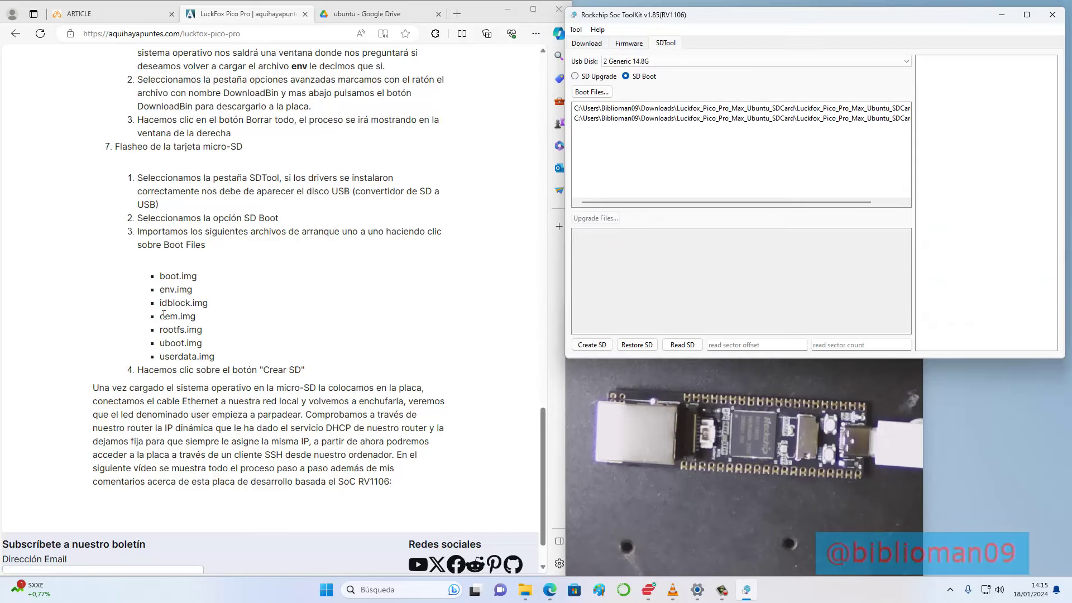
Add idblock.img and oem.img from the same folder to the SD boot files, one at a time.
click(593, 92)
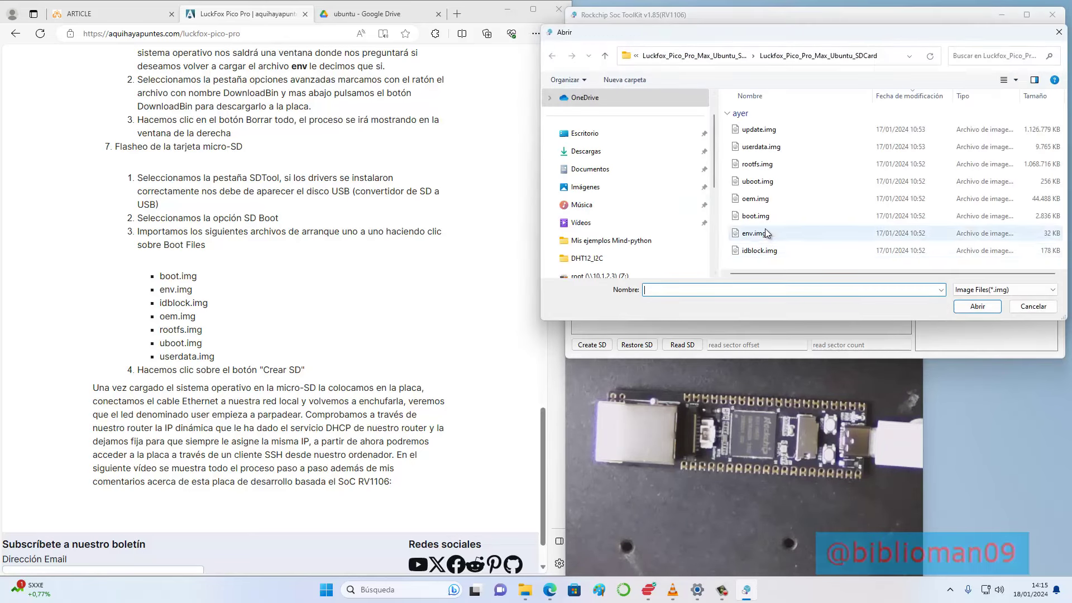
click(756, 253)
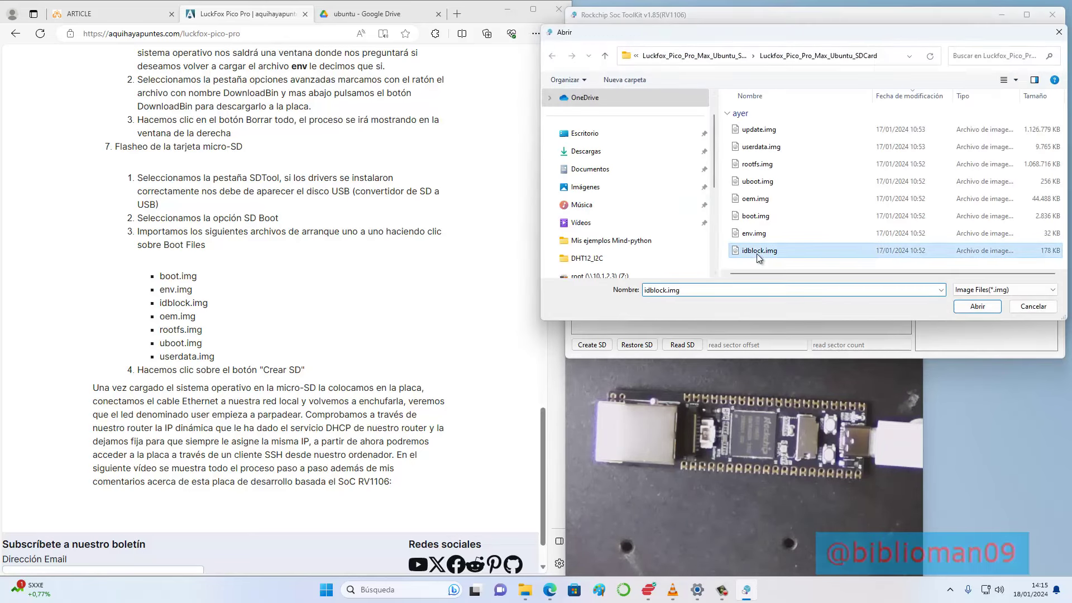
click(984, 310)
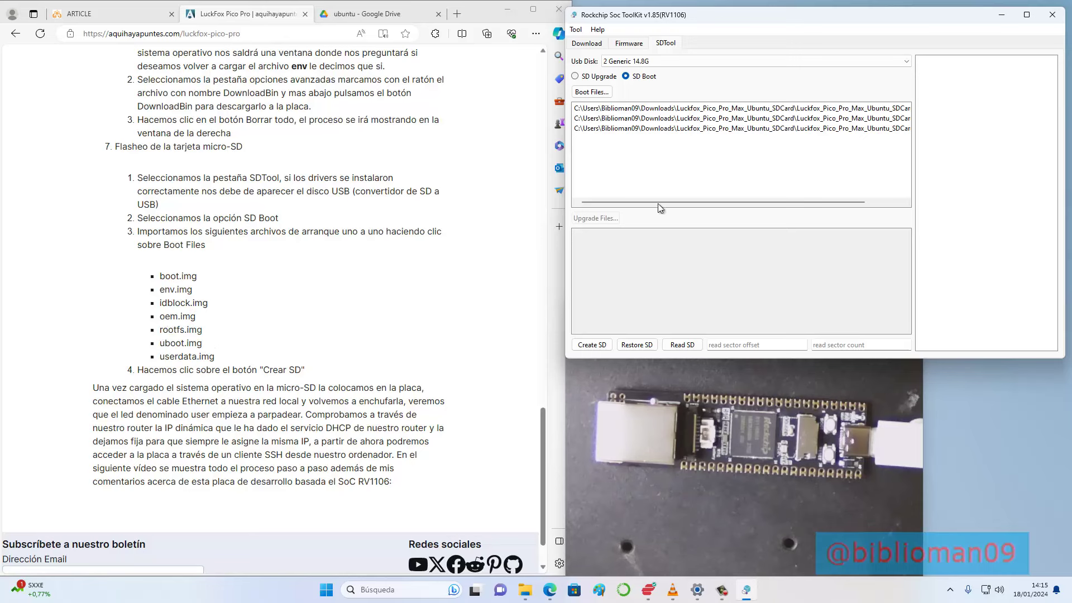
click(607, 94)
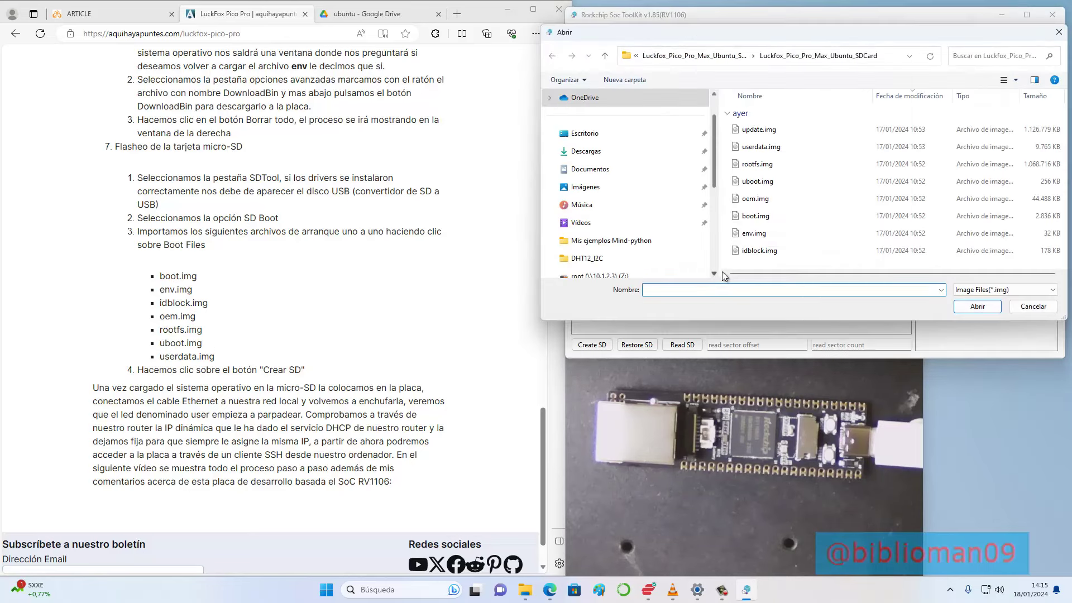
click(766, 199)
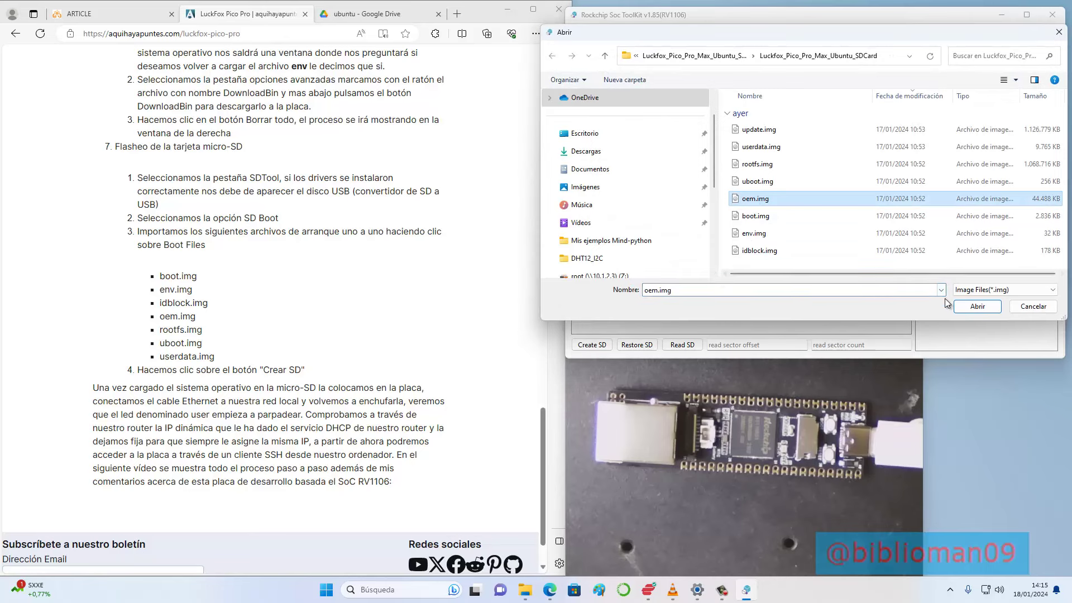
click(974, 306)
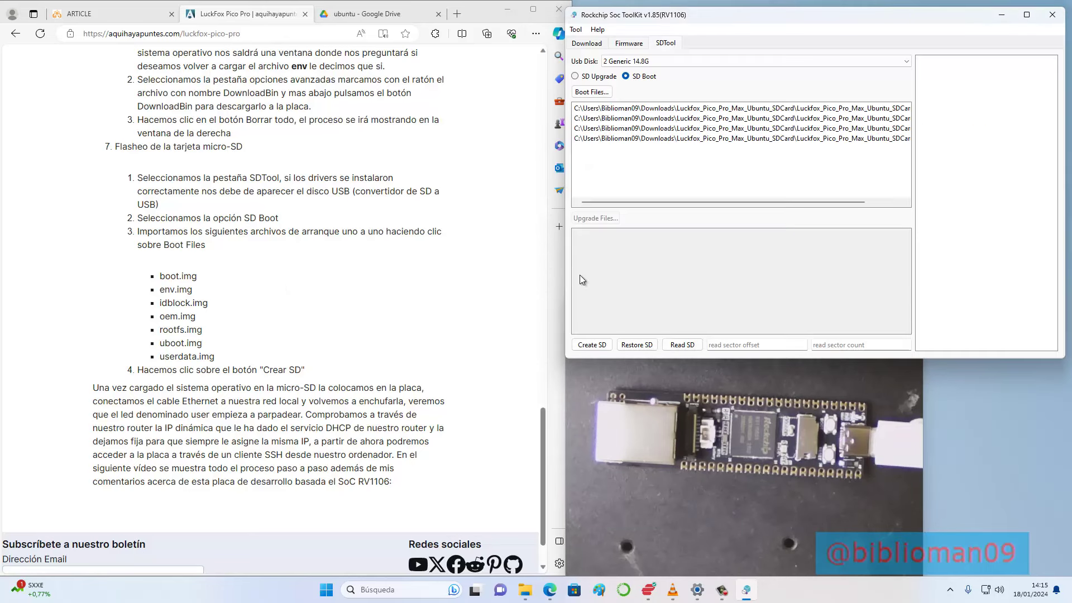
Add rootfs.img and uboot.img to the list of SD boot files, importing each one separately.
click(592, 92)
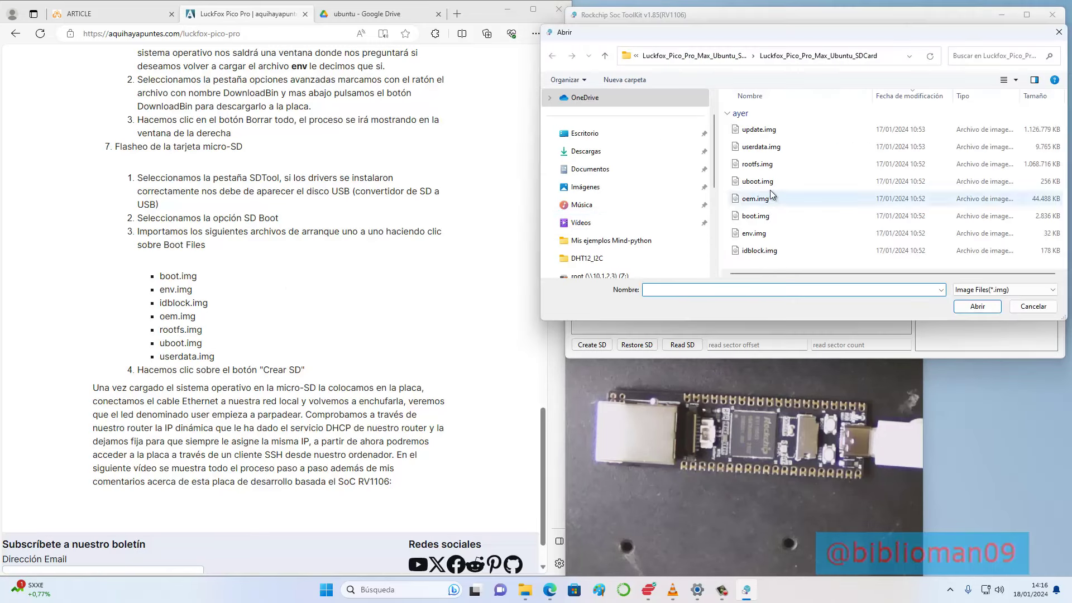
click(767, 164)
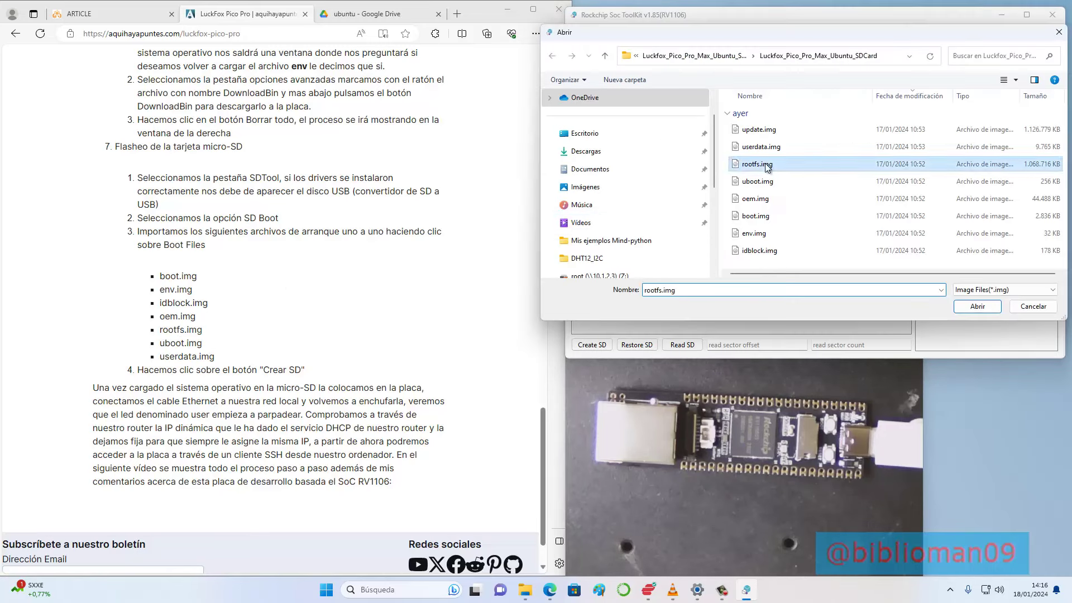
click(980, 309)
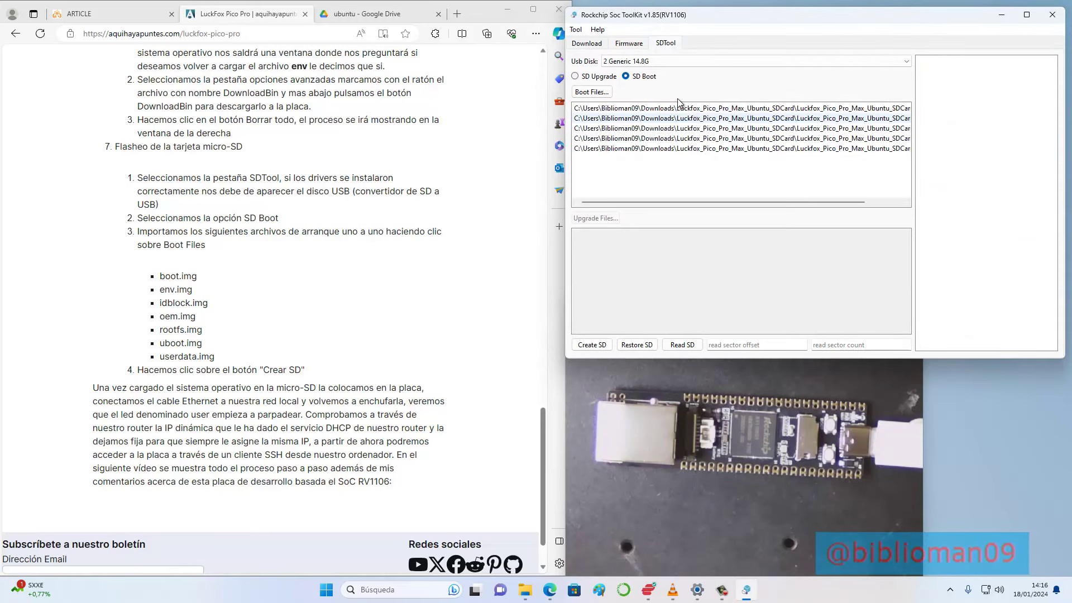
click(581, 92)
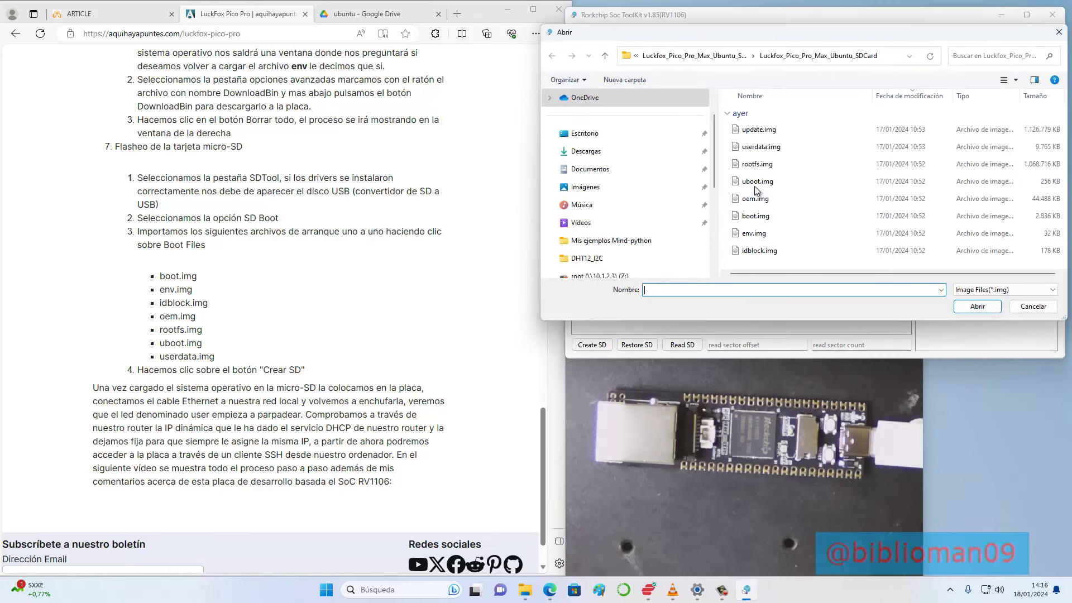
click(785, 182)
click(977, 307)
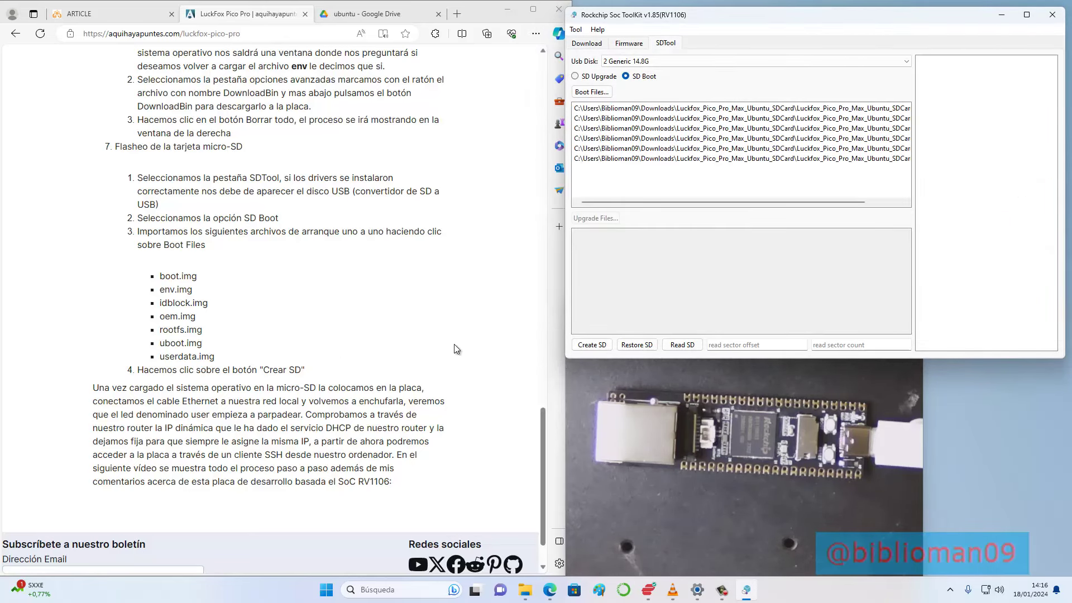
Add userdata.img as the last boot file and create the bootable SD card.
click(607, 93)
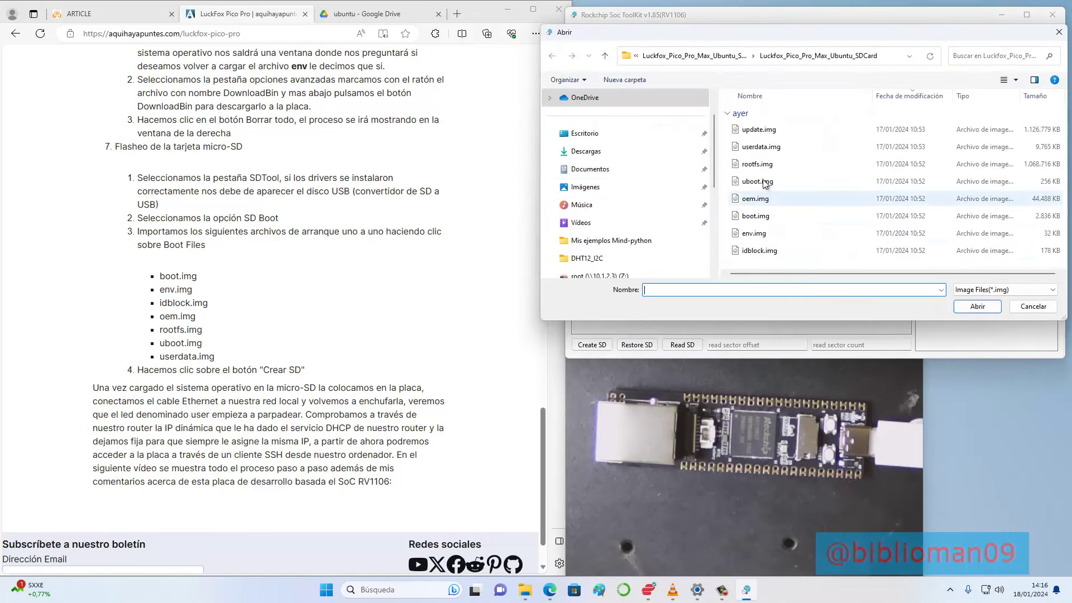
click(760, 147)
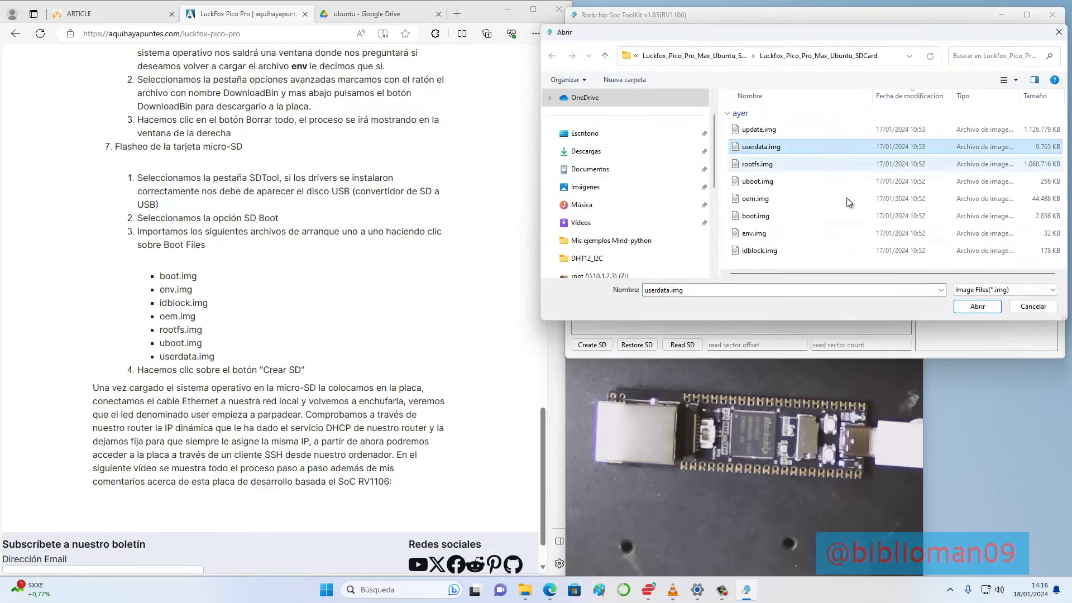
click(977, 306)
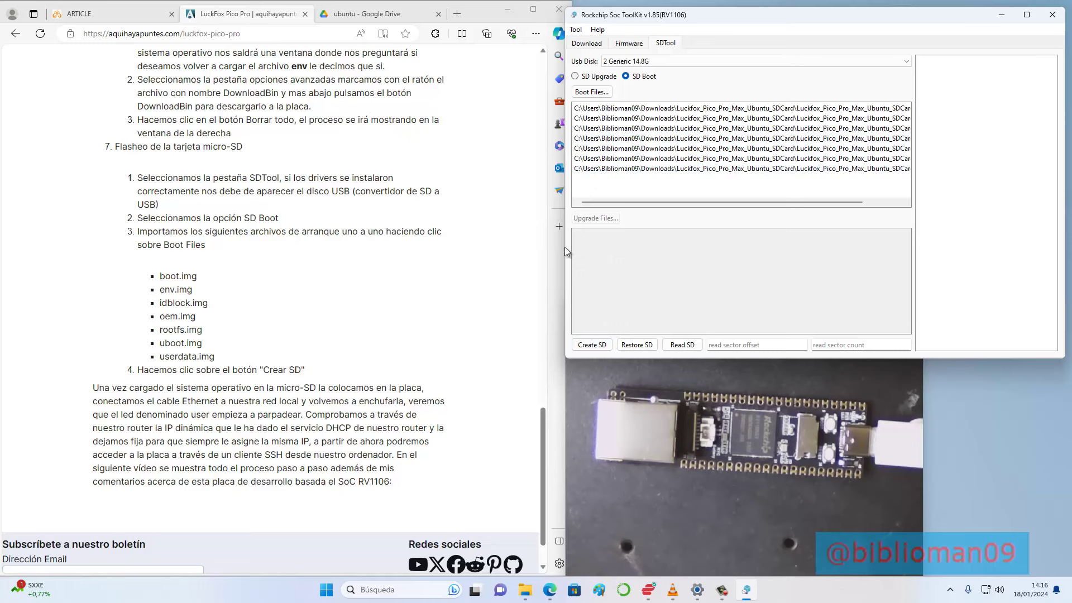
click(593, 346)
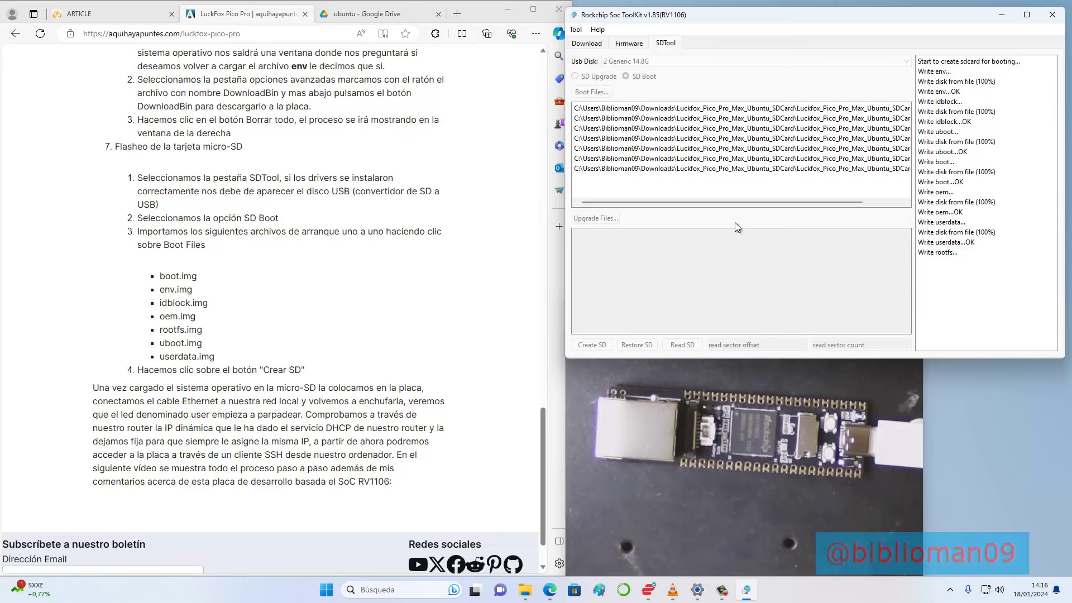
click(773, 127)
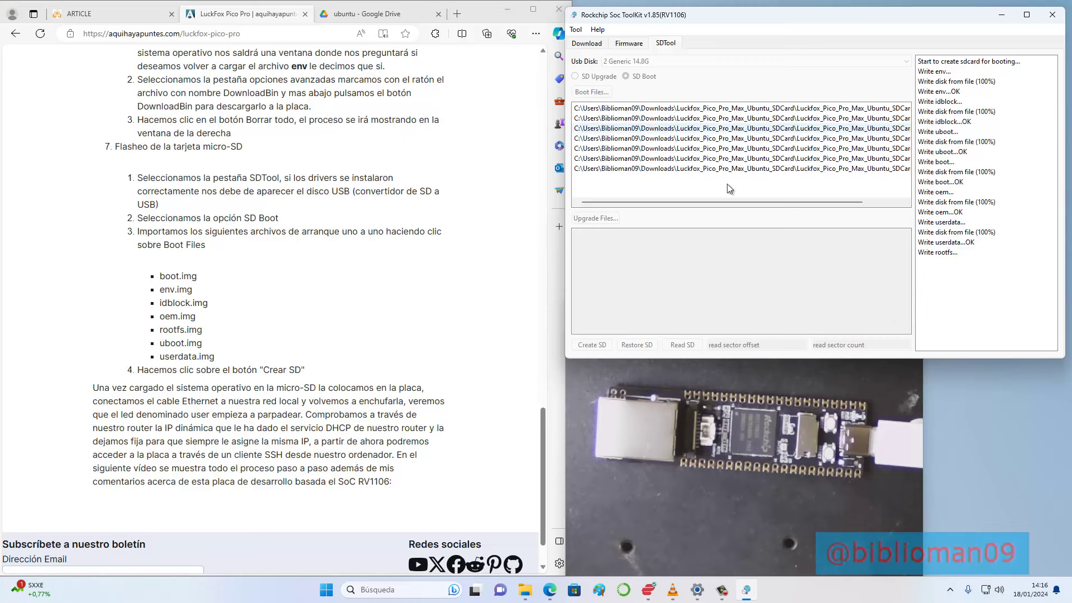
click(775, 159)
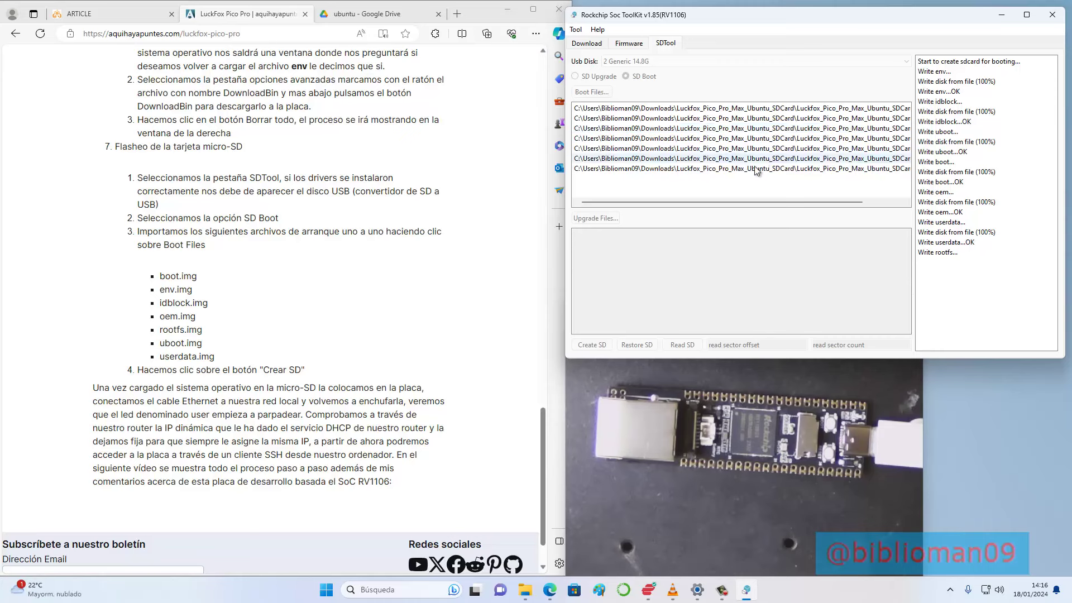
click(762, 168)
click(646, 138)
click(658, 129)
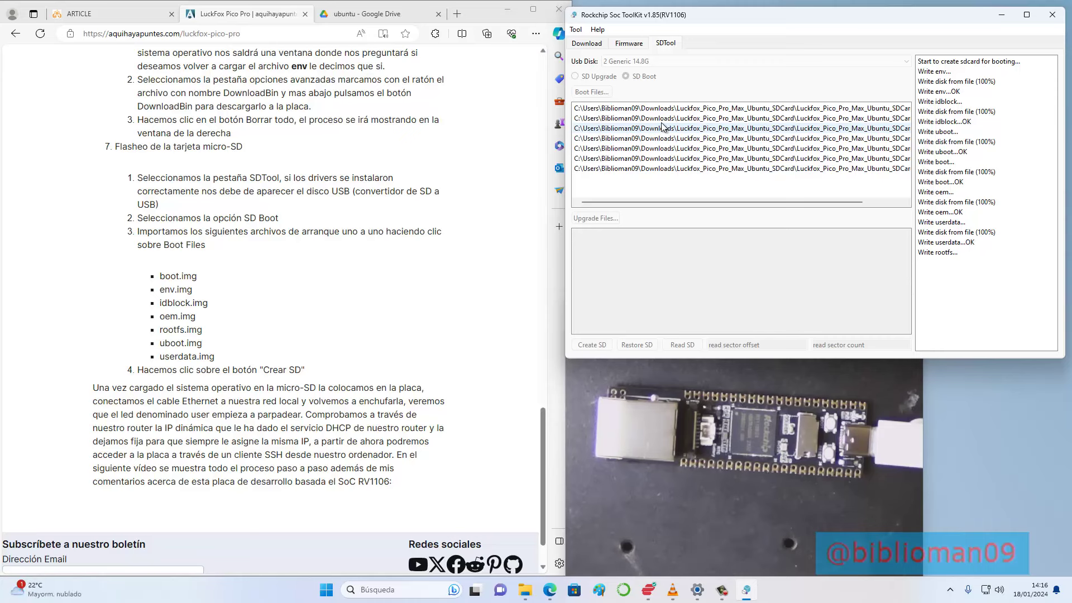
click(659, 119)
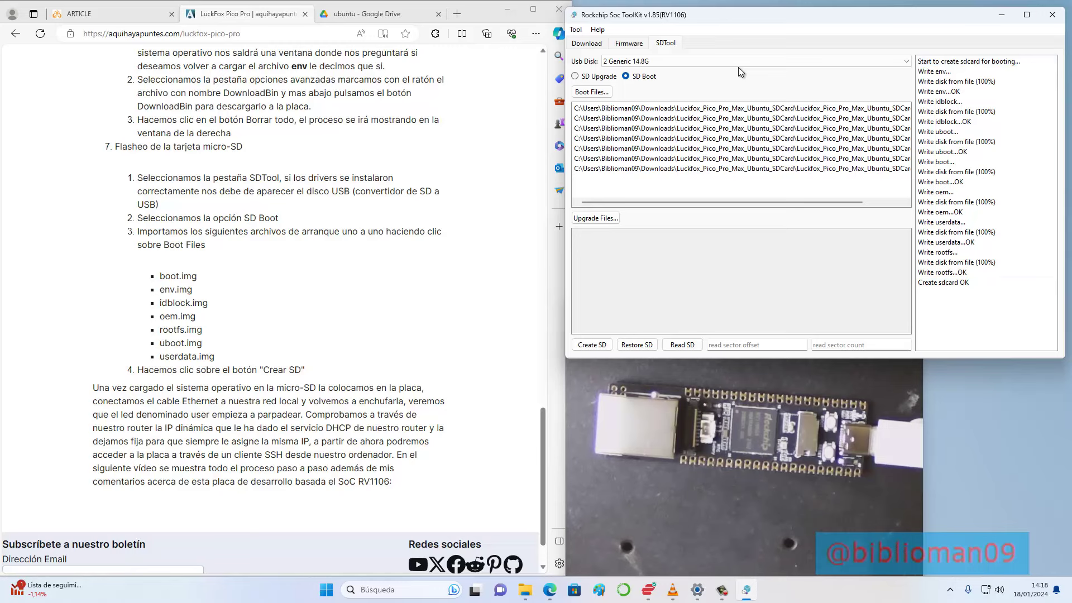
Close Rockchip Soc ToolKit, minimize the browser, and launch MobaXterm_Personal_23.0.exe from the desktop's MobaXterm_Portable_v23.0 folder.
key(alt+F4)
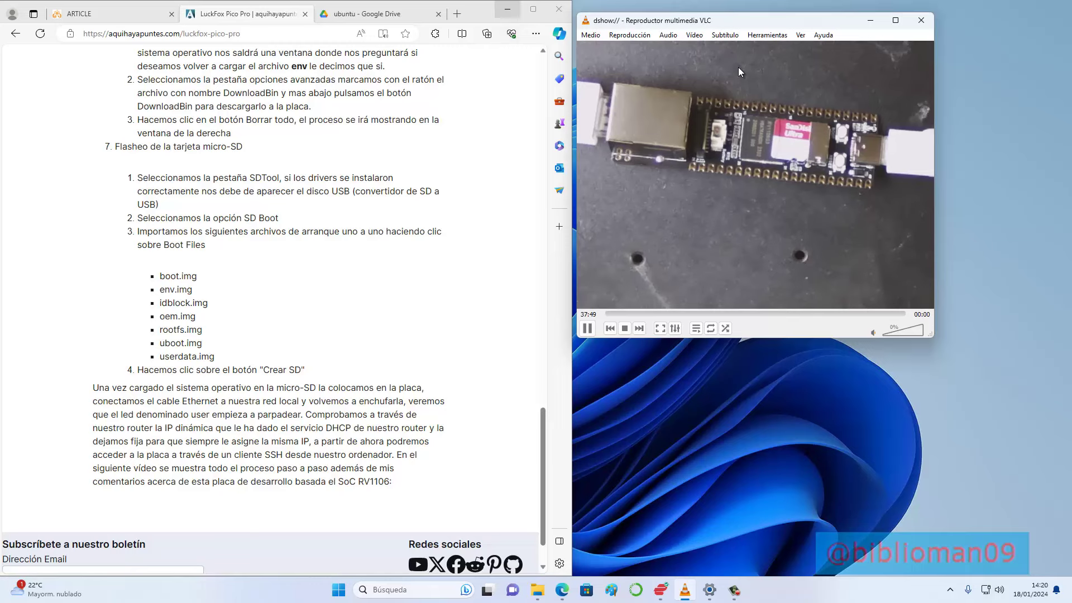
click(508, 9)
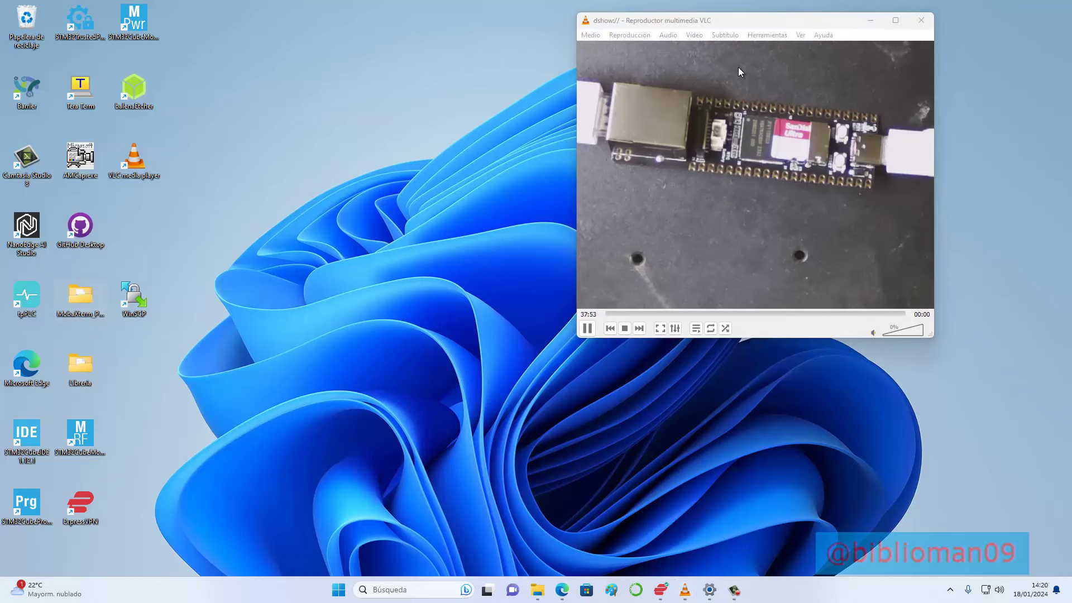
key(Return)
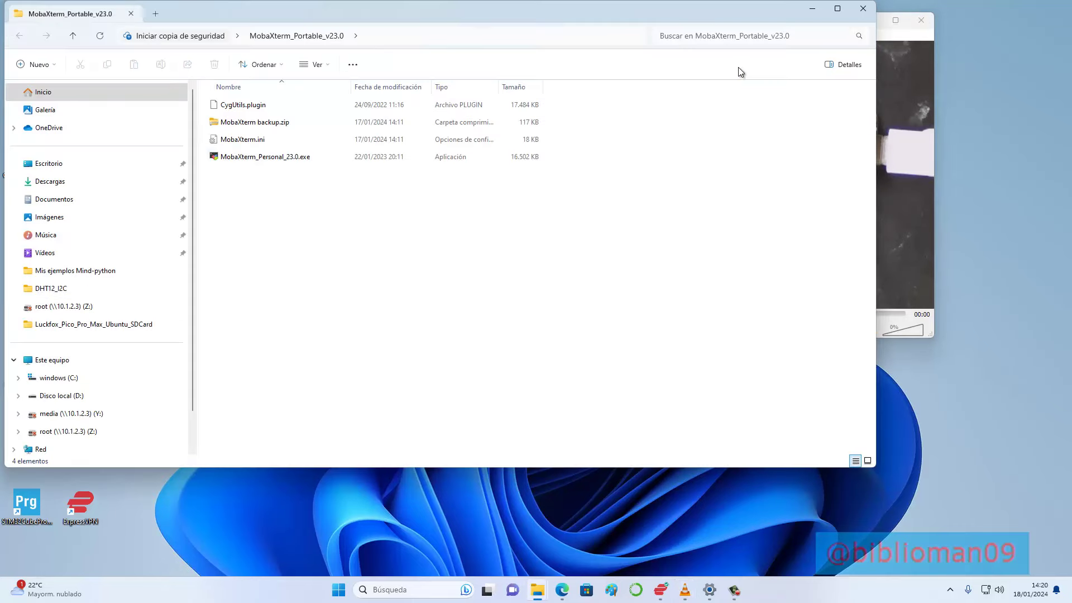
key(End)
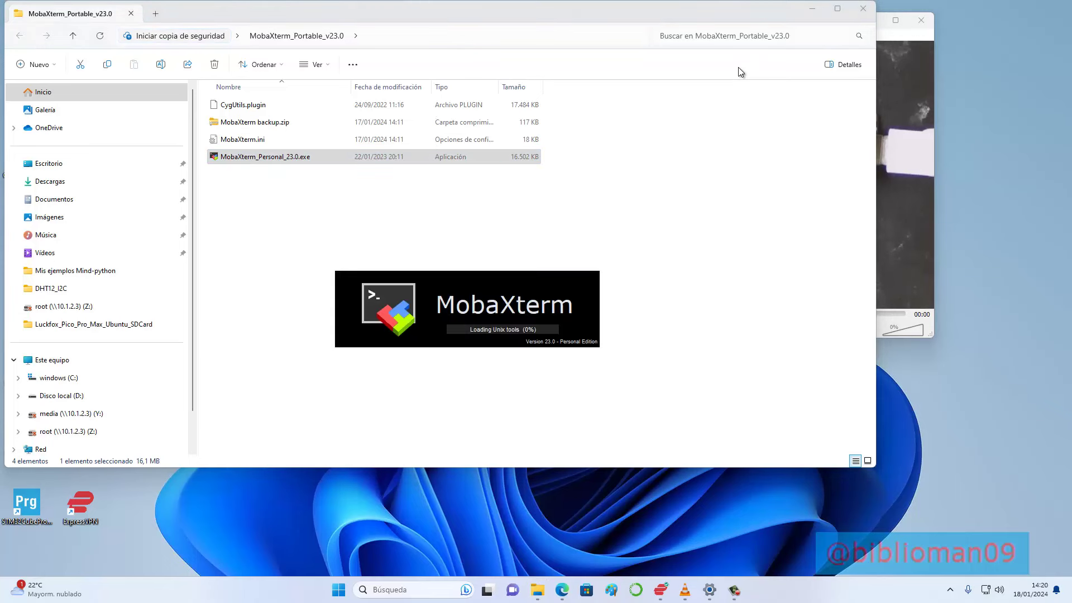
key(super+Down)
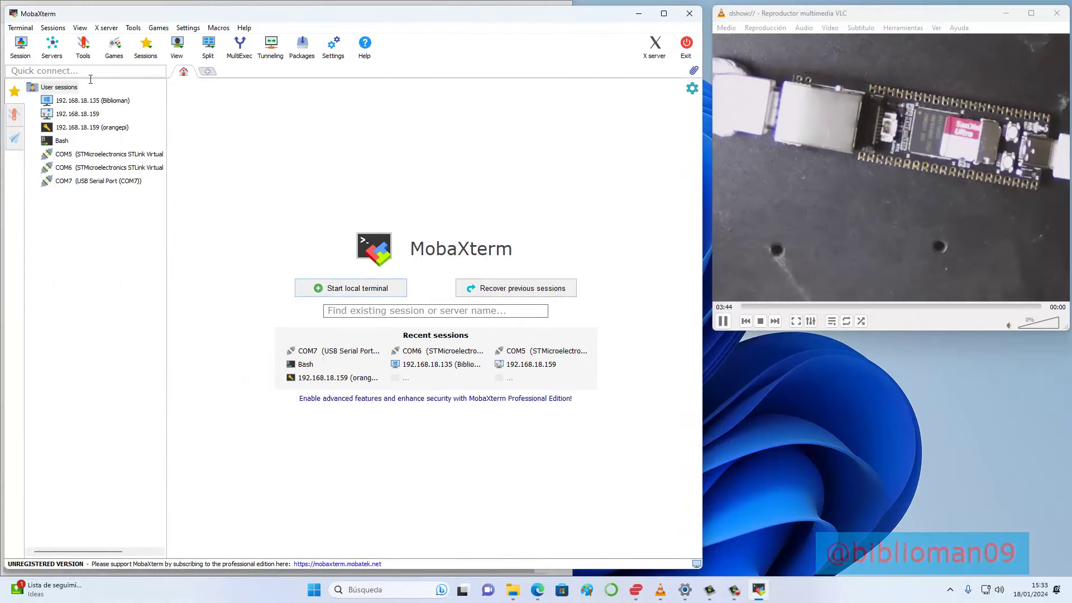
Create an SSH session to remote host 192.168.18.180 with the specified username pico on port 22 and start it.
click(21, 44)
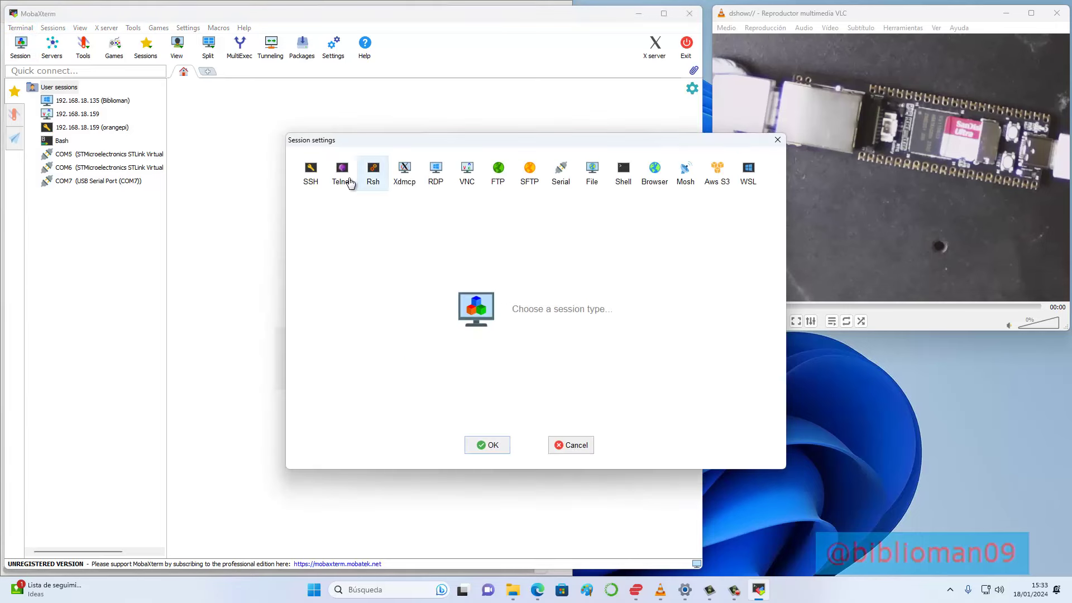
click(316, 175)
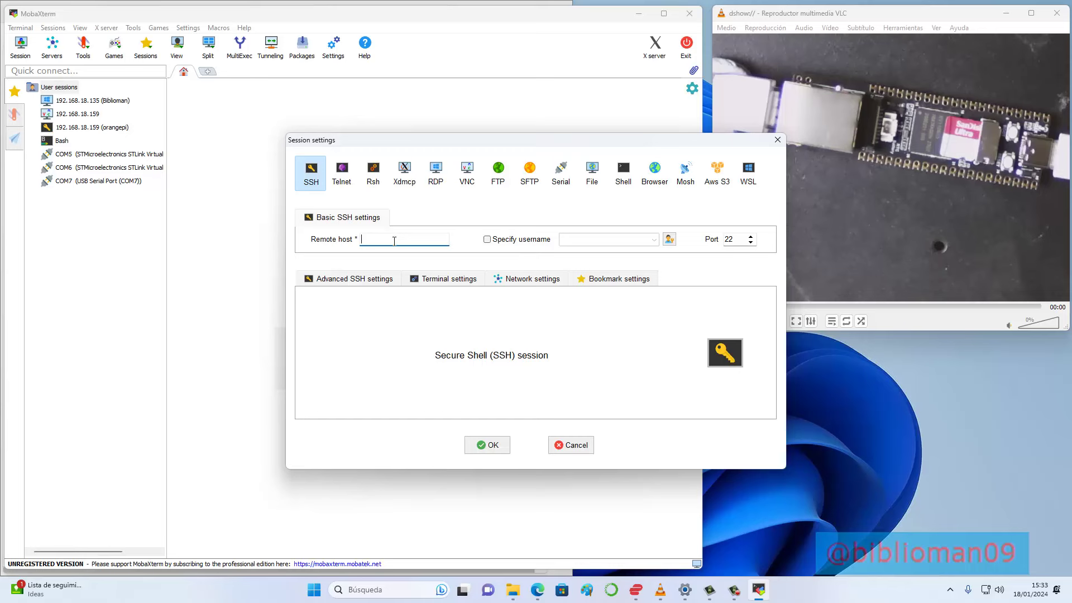
text(192.168)
text(.18.180)
click(487, 239)
click(576, 240)
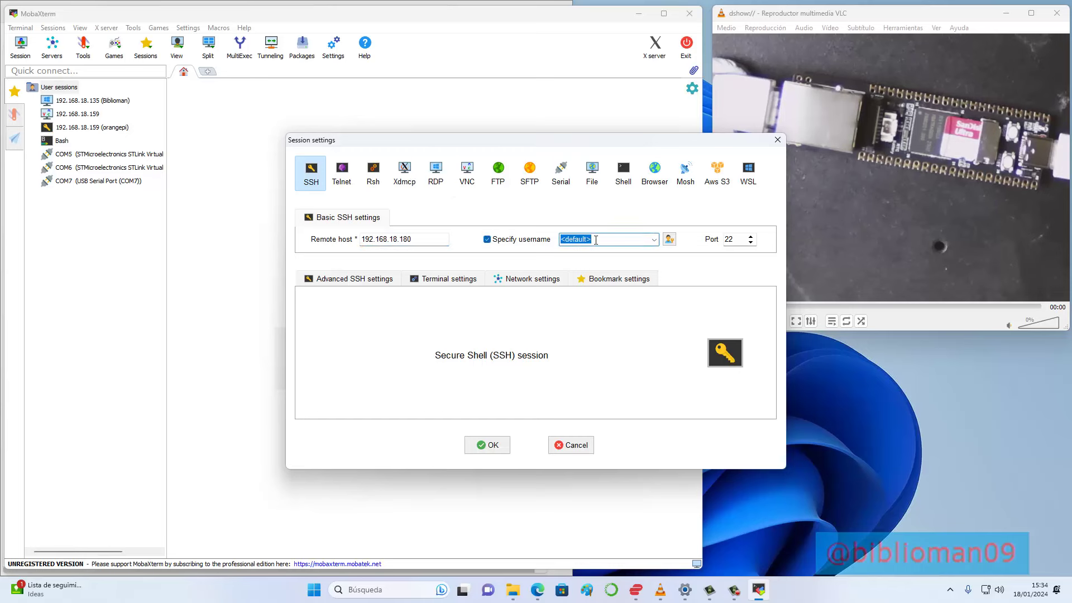
drag(596, 240, 560, 240)
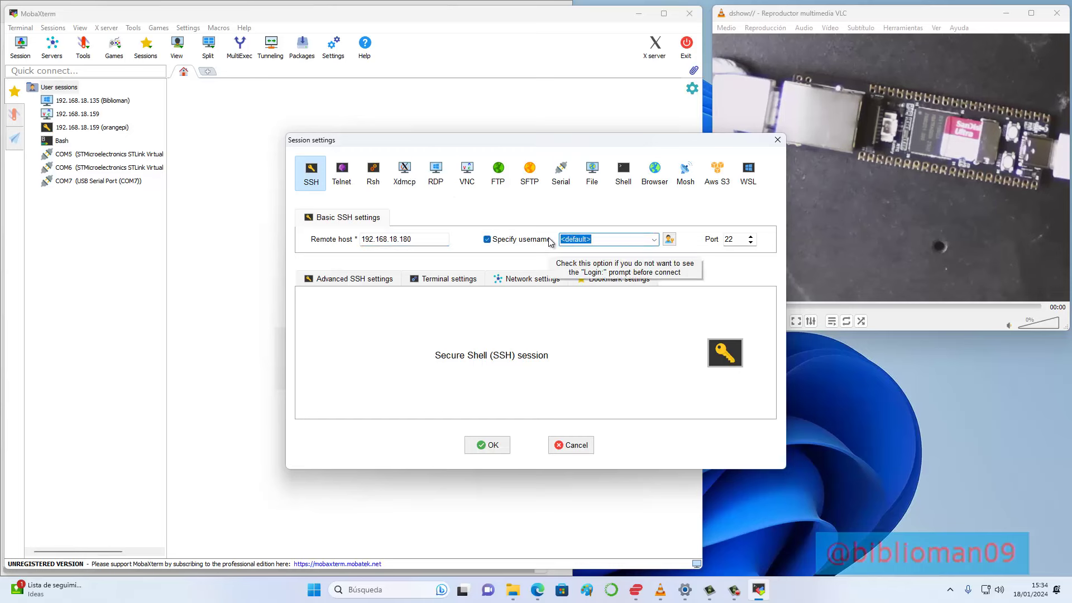
text(pico)
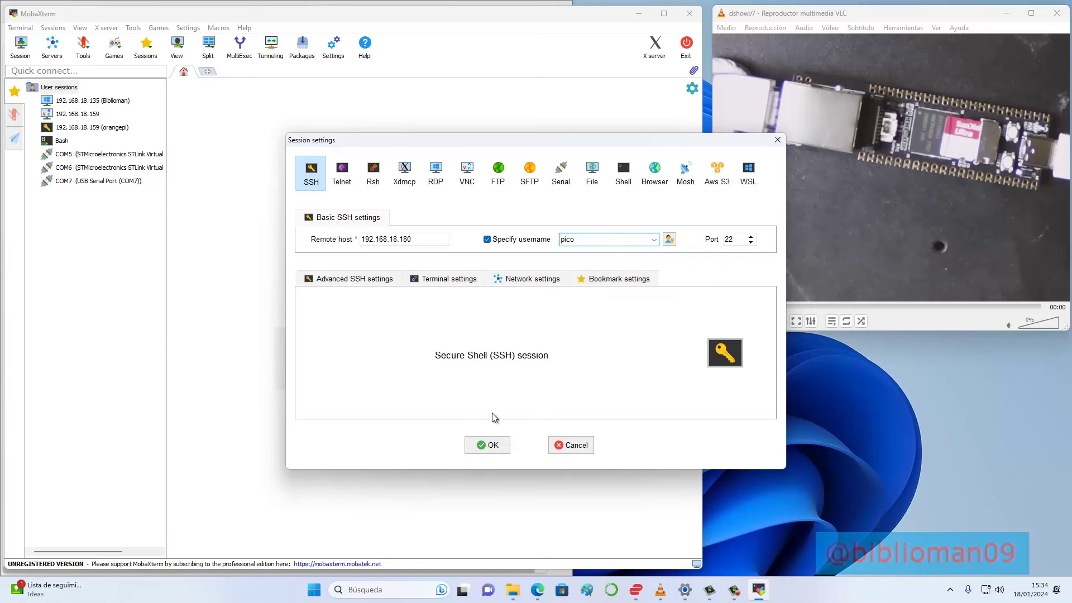
click(491, 446)
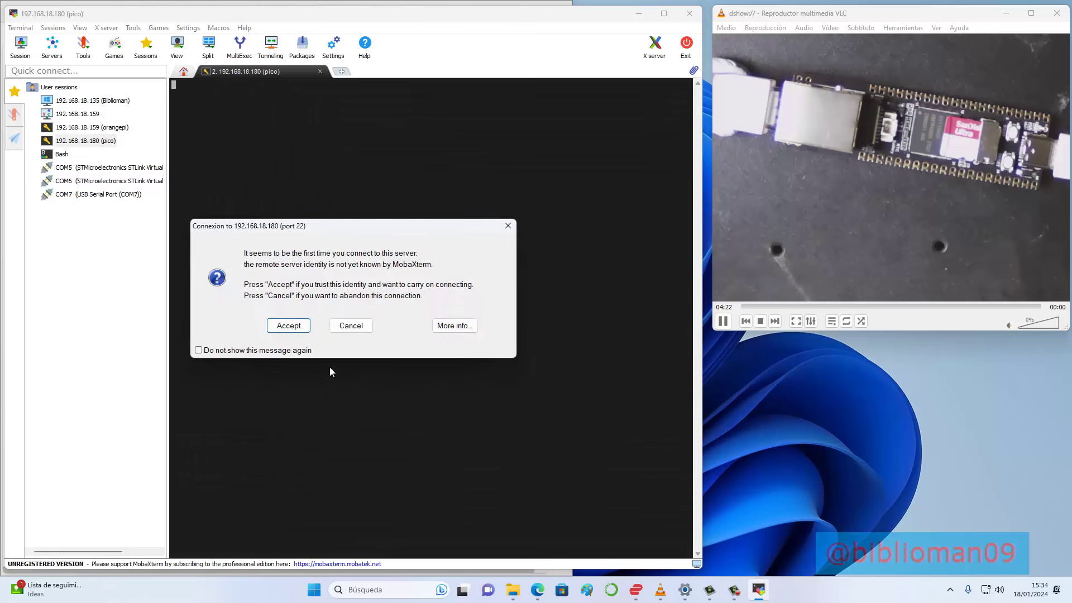
Accept the server's identity, log in with the account password, and agree to save that password.
click(292, 326)
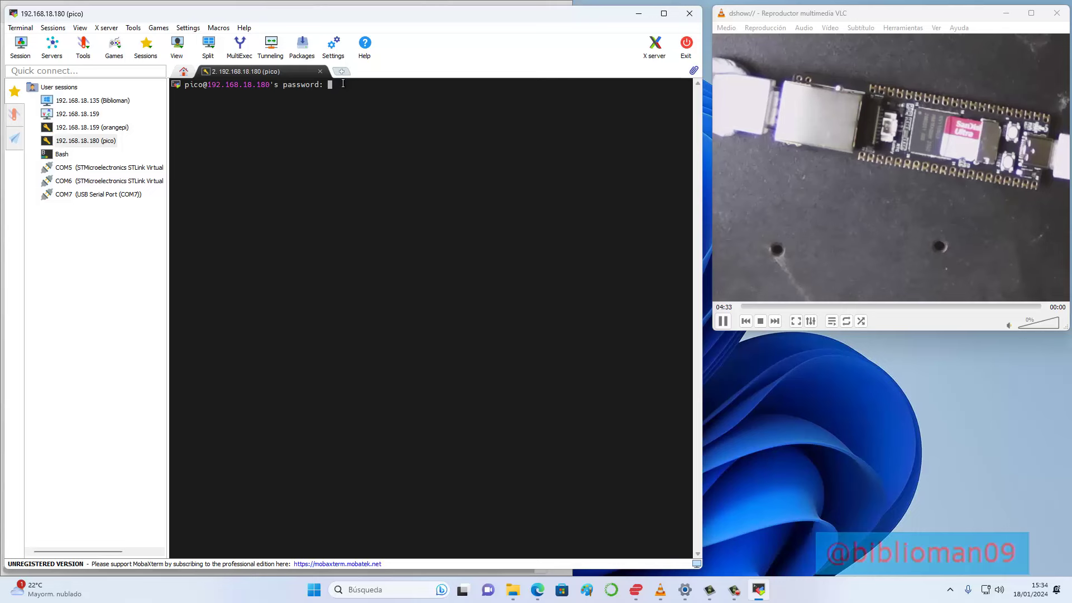
key(Return)
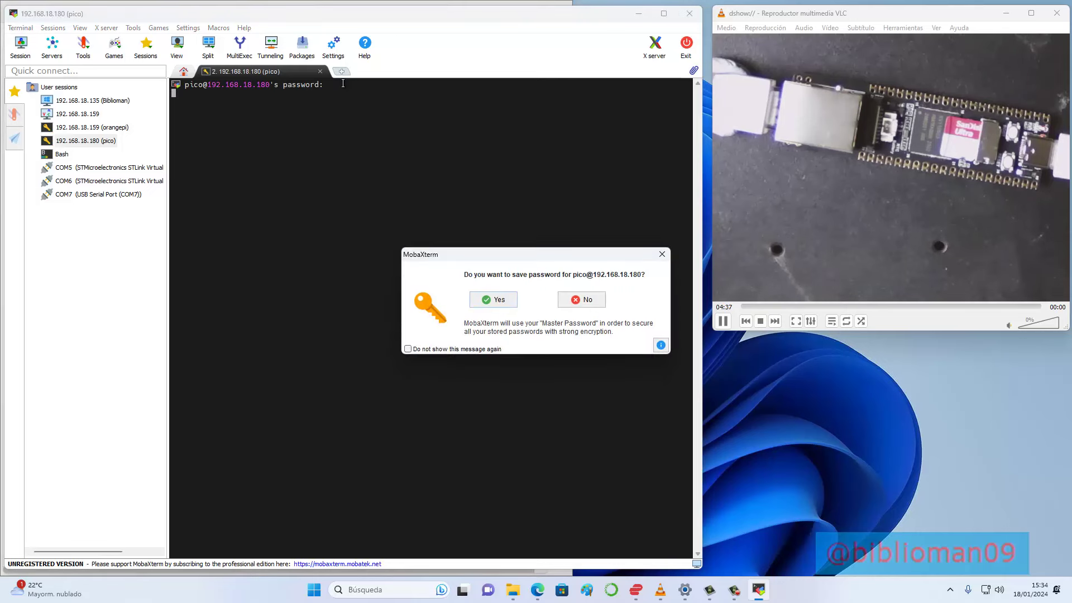
click(494, 300)
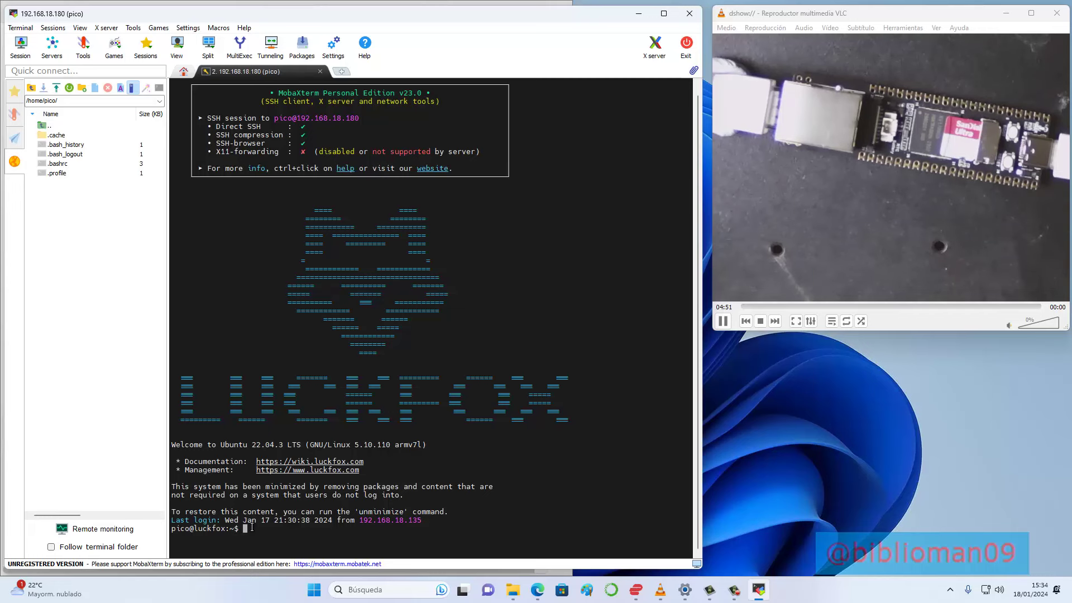
Change to the root directory with cd / and list its contents with ls.
text(cd /)
key(Return)
text(s)
key(Return)
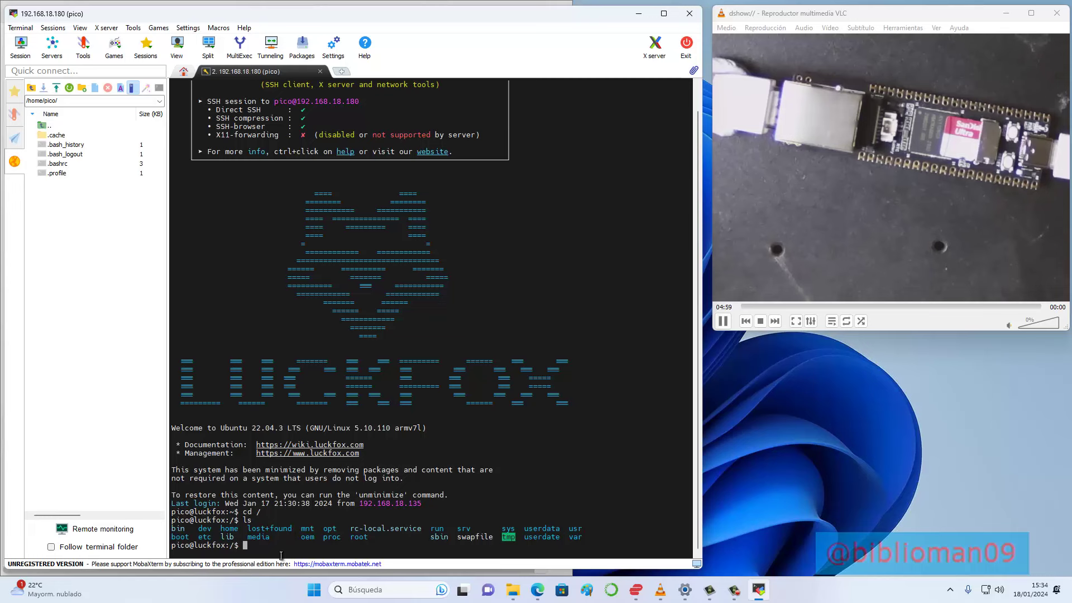
Check the board's processor details with lscpu and its memory usage with free -h.
text(lscpu)
key(Return)
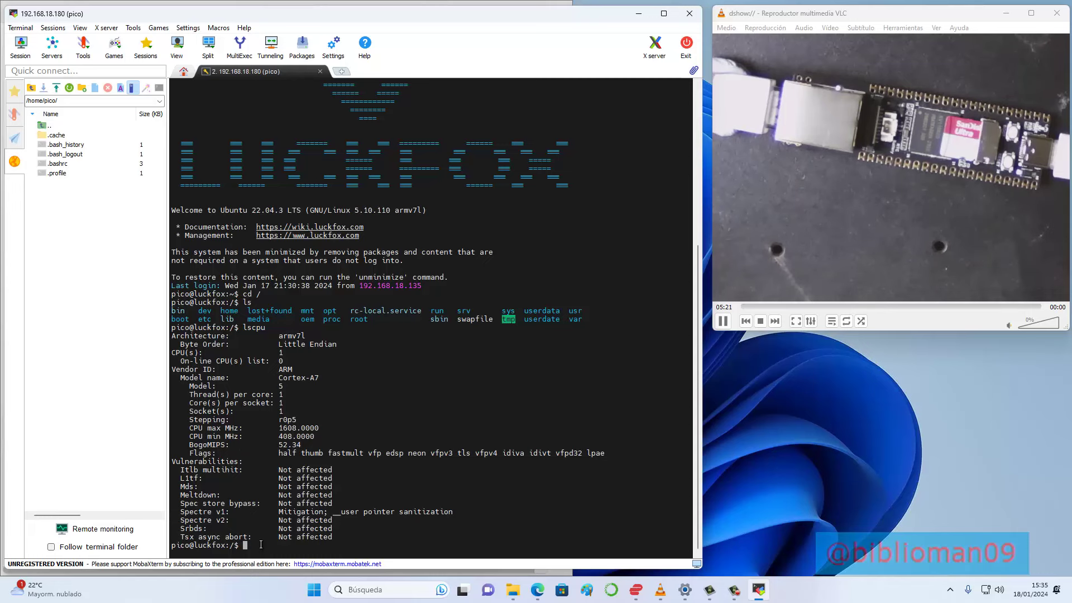
text(free -h)
key(Return)
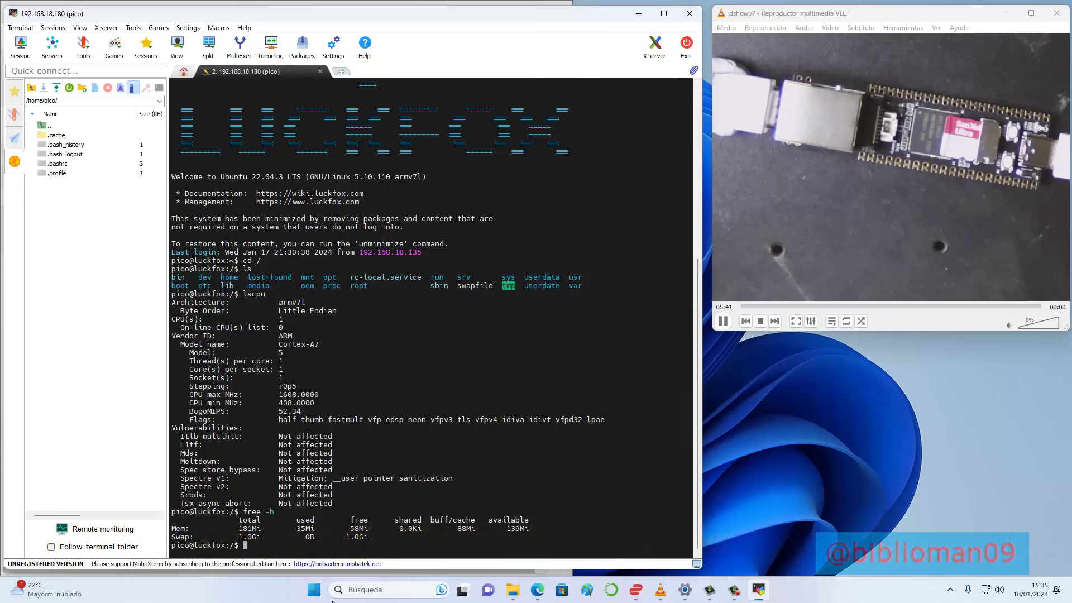
Check the kernel version with uname -a and the storage partitions with lsblk, highlighting the size of the mmcblk1 disk.
text(uname -a)
key(Return)
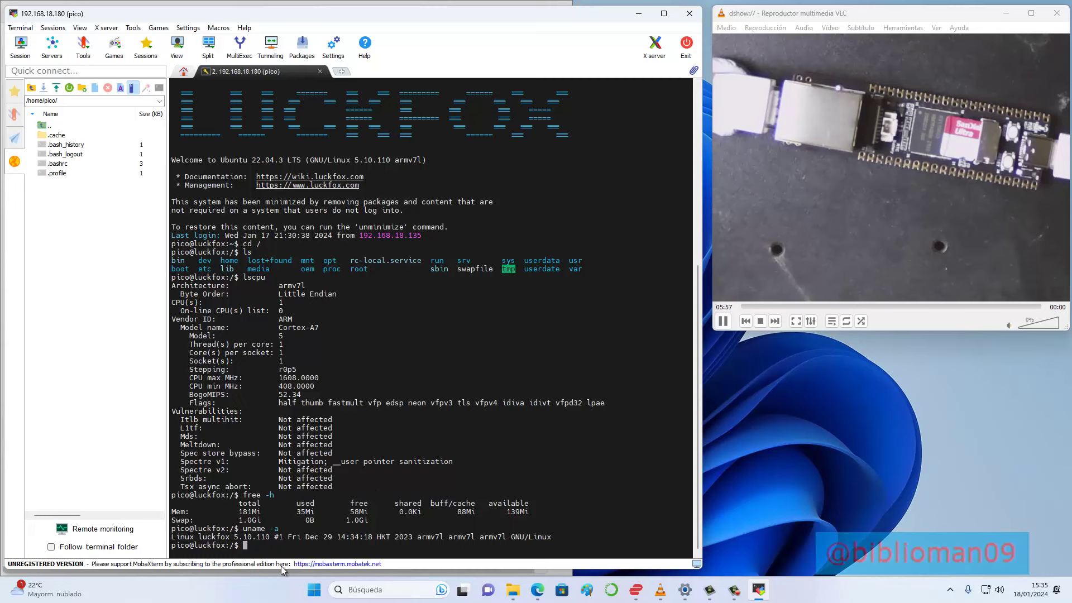
text(lsblk)
key(Return)
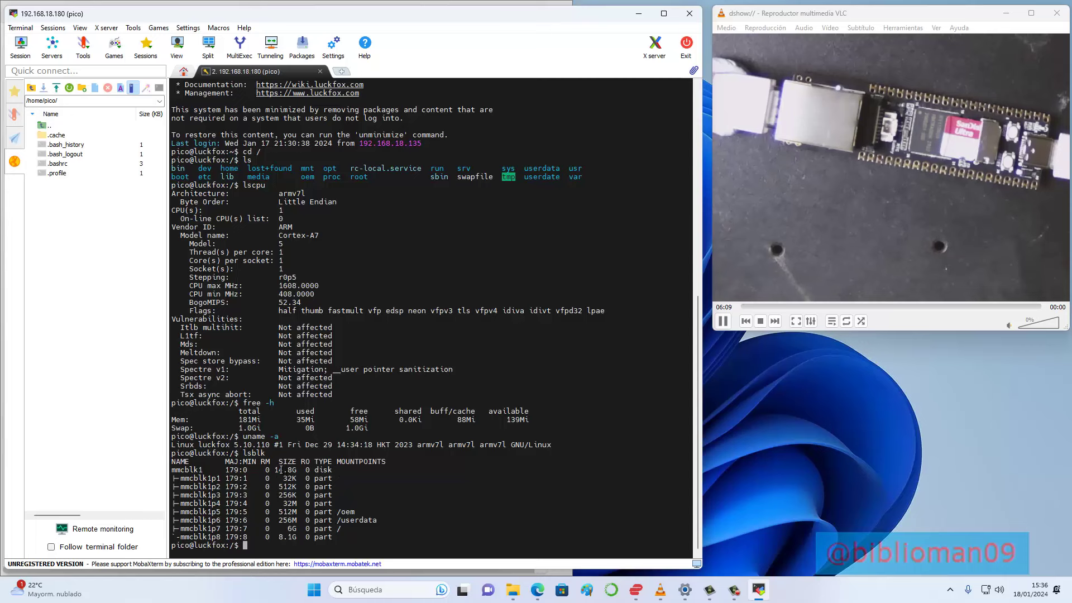
drag(274, 470, 300, 469)
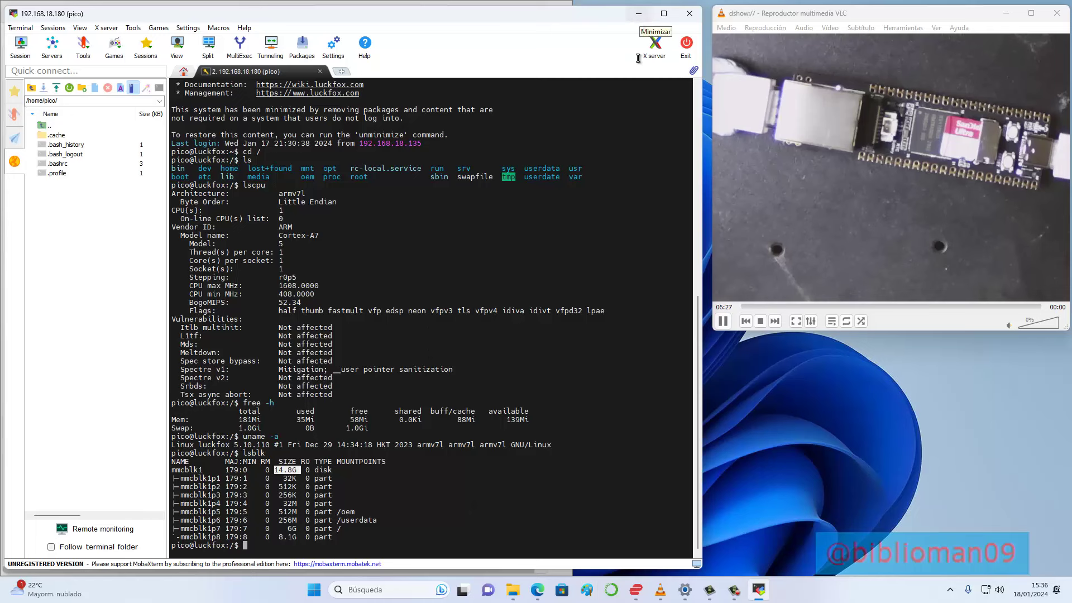
Minimize MobaXterm and the browser, and launch WinSCP from the desktop.
click(637, 15)
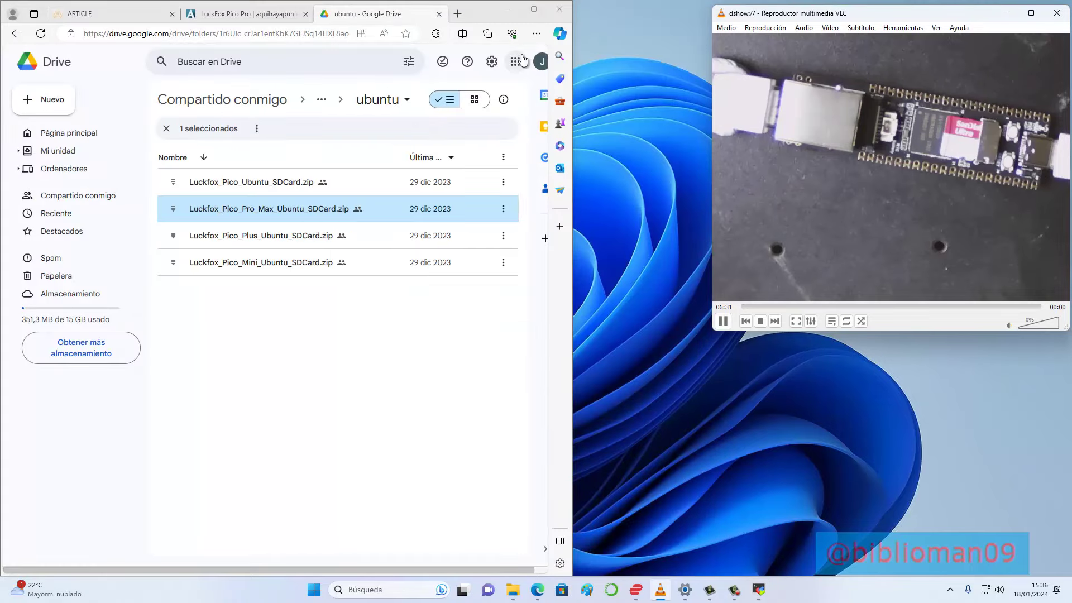
click(508, 9)
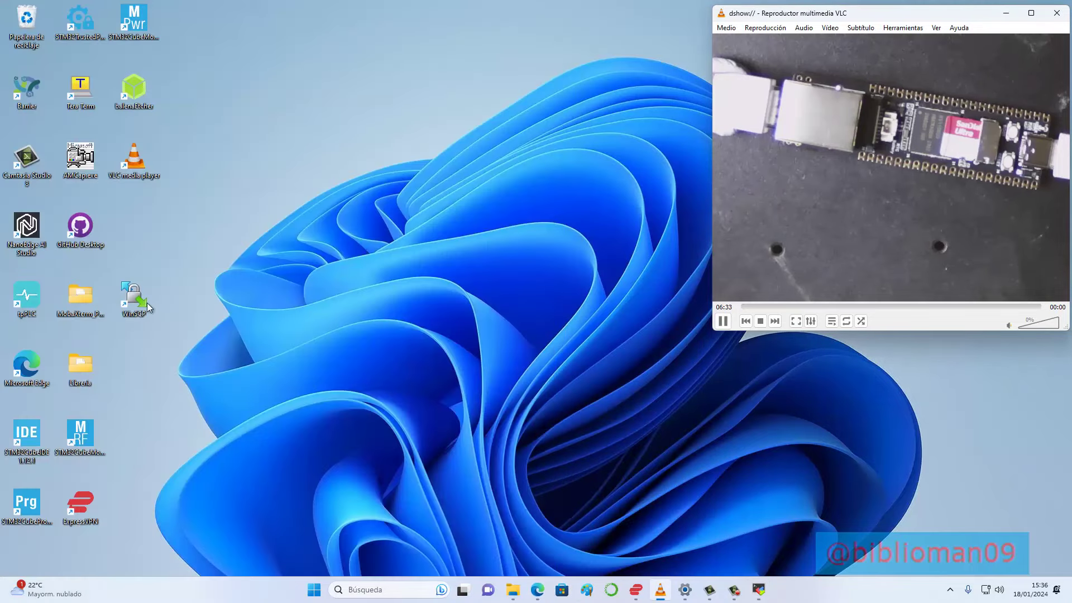
double_click(133, 293)
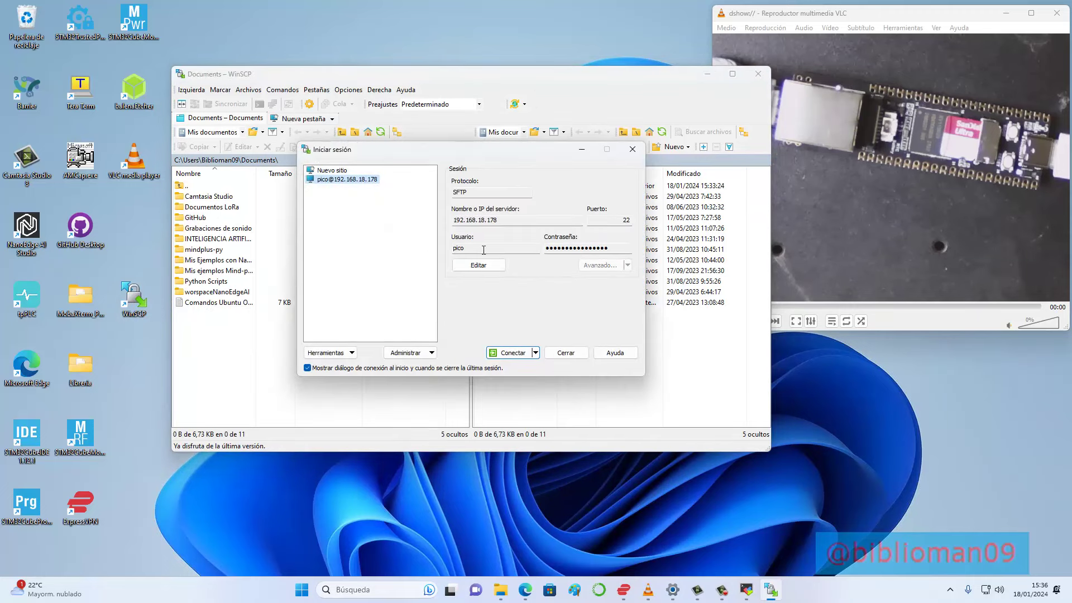
Change the saved pico site's server address to 192.168.18.180, save the site, and connect to it over SFTP.
click(508, 219)
click(477, 266)
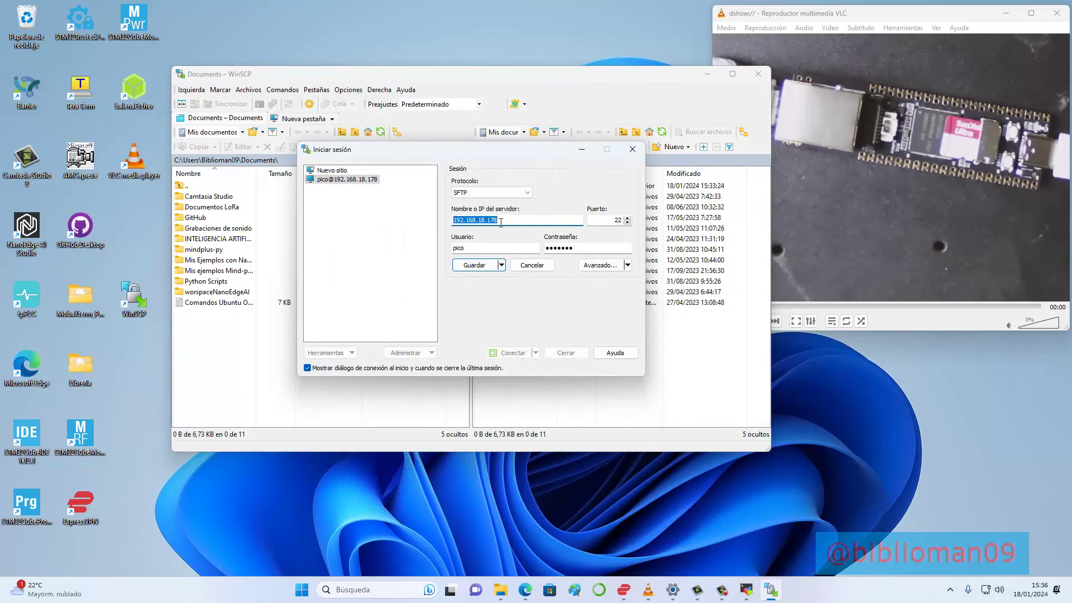
click(501, 221)
key(BackSpace)
click(490, 266)
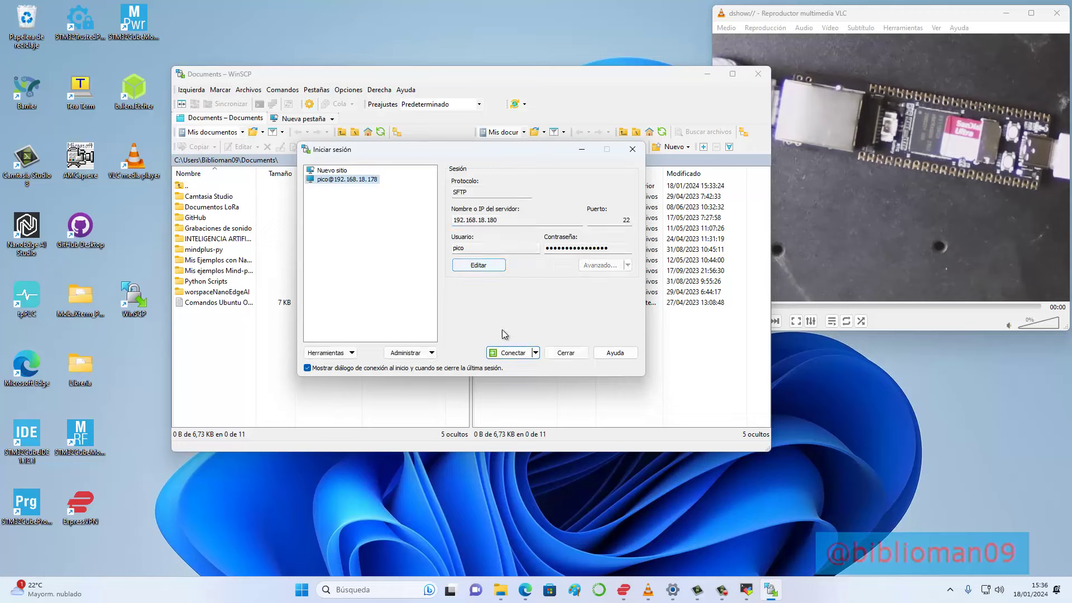
click(512, 353)
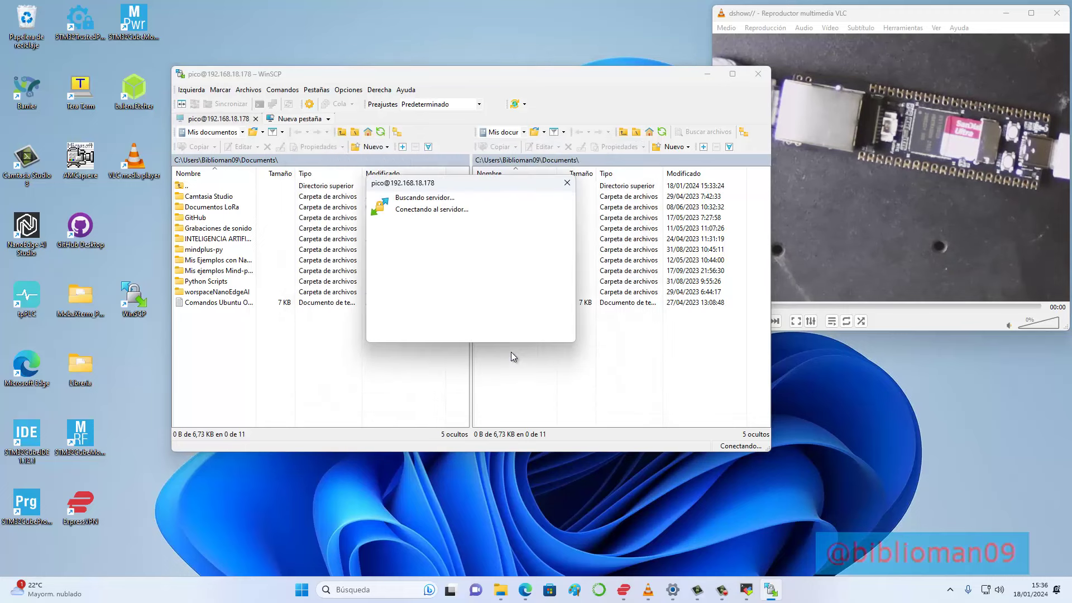
click(426, 342)
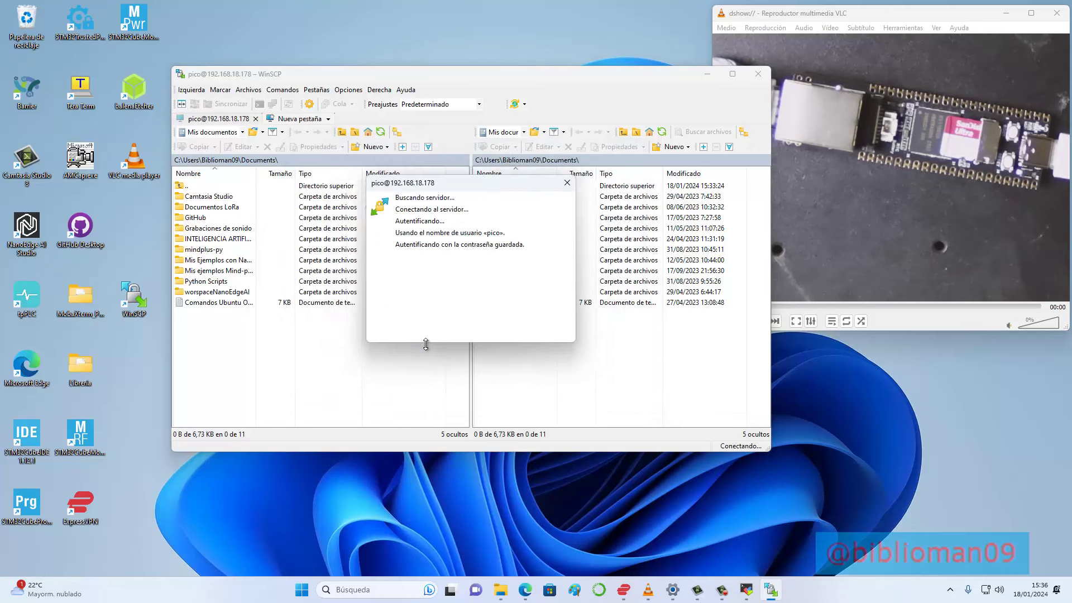